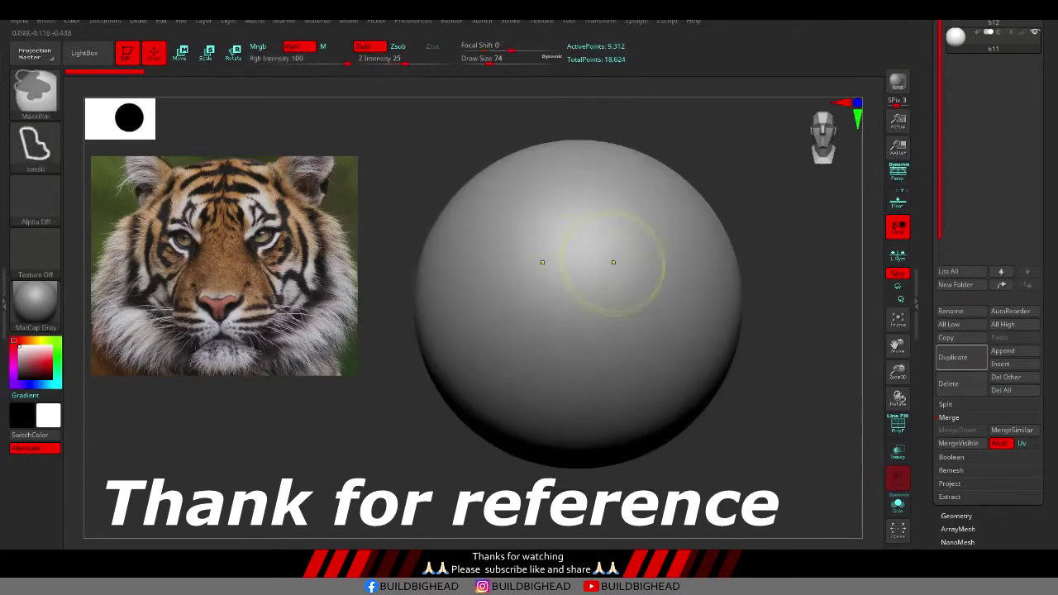
Step: Select the DamStandard brush (B, D, S) for carving thin grooves
{"action": "key", "text": "b"}
{"action": "key", "text": "d"}
{"action": "key", "text": "s"}
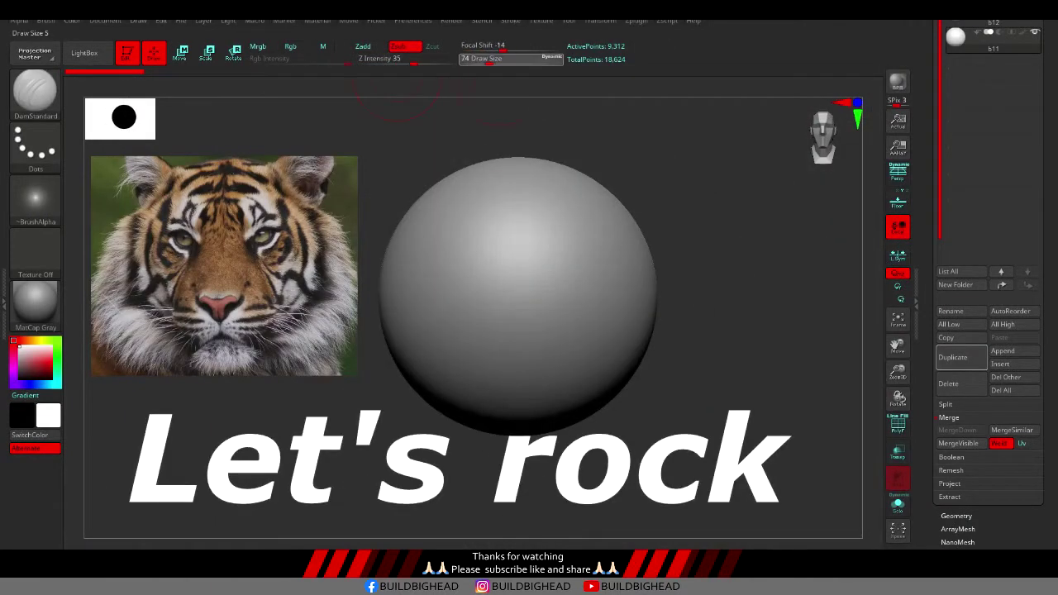
Step: Carve mirrored brow grooves, then switch to ClayBuildup and build up around the eyes
{"action": "left_click_drag", "start_coordinate": [435, 270], "coordinate": [477, 308]}
{"action": "left_click_drag", "start_coordinate": [454, 250], "coordinate": [487, 266]}
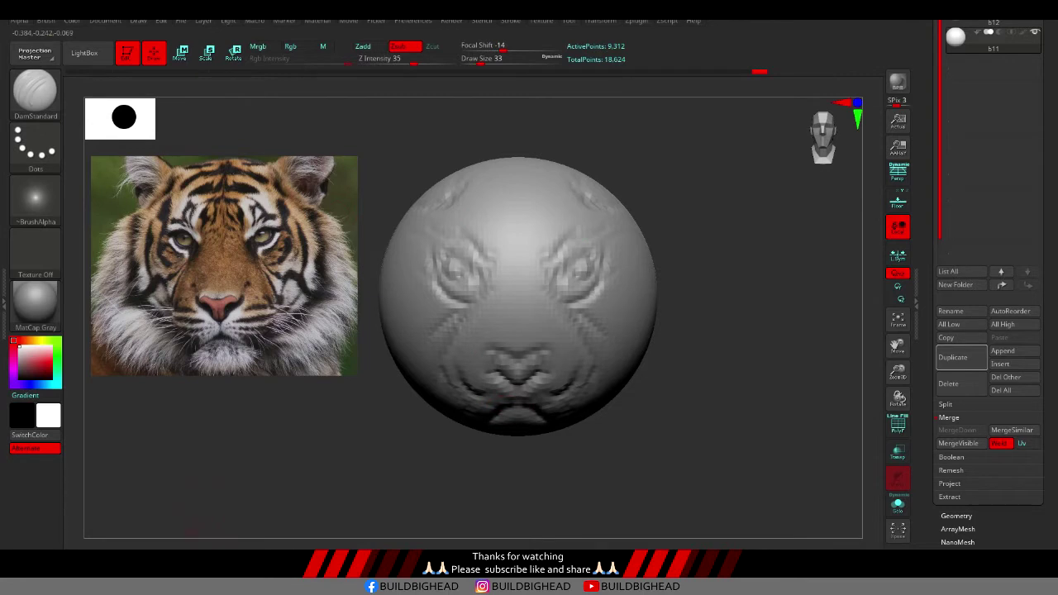
{"action": "key", "text": "b"}
{"action": "key", "text": "c"}
{"action": "key", "text": "b"}
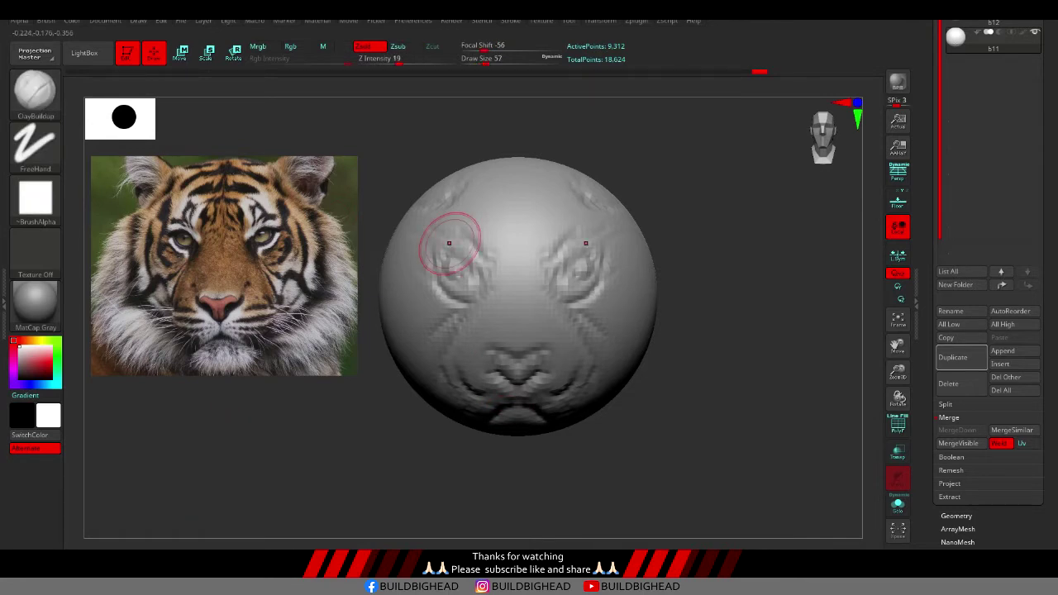
{"action": "left_click_drag", "start_coordinate": [449, 243], "coordinate": [483, 298]}
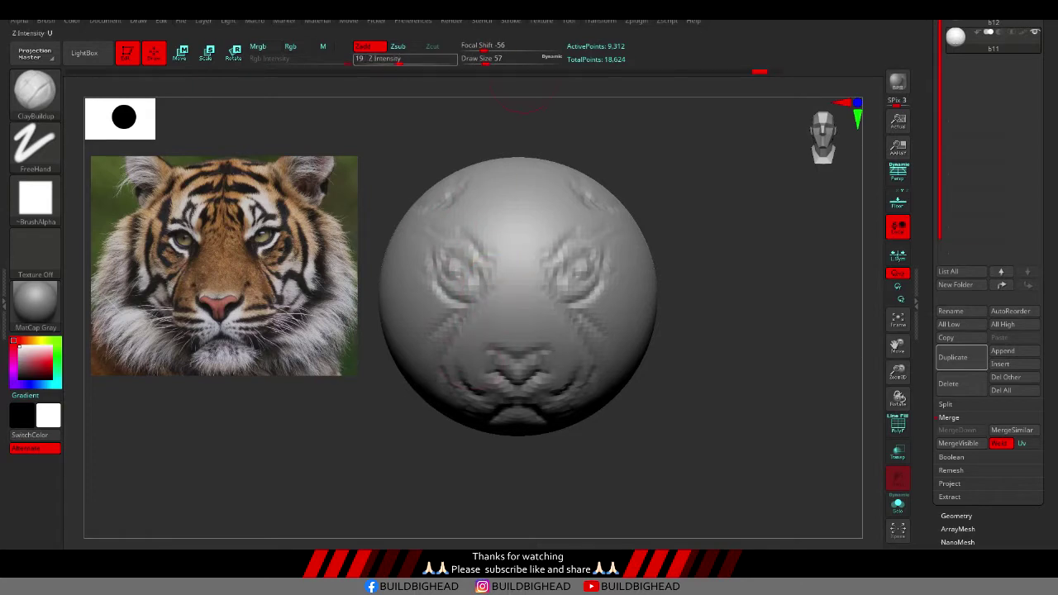
Step: Raise a central nose-bridge ridge and shape the mouth and sides of the muzzle
{"action": "left_click_drag", "start_coordinate": [520, 95], "coordinate": [592, 267], "text": "alt"}
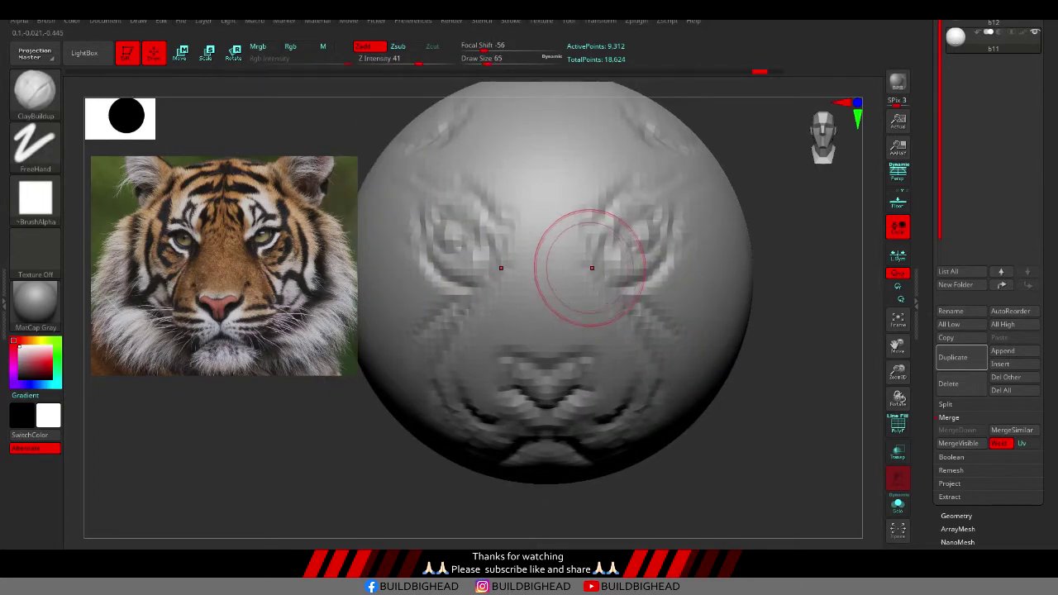
{"action": "mouse_move", "coordinate": [512, 325]}
{"action": "left_mouse_down"}
{"action": "mouse_move", "coordinate": [545, 273]}
{"action": "mouse_move", "coordinate": [546, 380]}
{"action": "left_mouse_up"}
{"action": "left_click_drag", "start_coordinate": [546, 323], "coordinate": [546, 405]}
{"action": "left_click_drag", "start_coordinate": [545, 348], "coordinate": [546, 413]}
{"action": "left_click_drag", "start_coordinate": [546, 289], "coordinate": [546, 396]}
{"action": "left_click_drag", "start_coordinate": [546, 240], "coordinate": [545, 322]}
Step: With a smaller brush, sculpt forehead ridges, cheek grooves and lower muzzle sides; expand Tool > Geometry
{"action": "key", "text": "["}
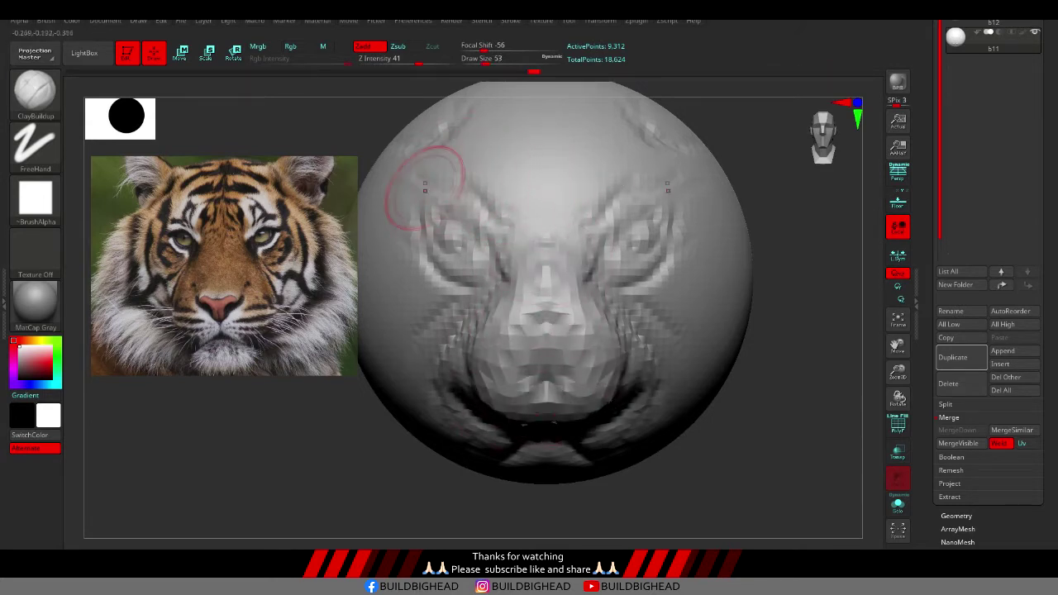
{"action": "left_click_drag", "start_coordinate": [458, 182], "coordinate": [508, 248]}
{"action": "left_click_drag", "start_coordinate": [508, 144], "coordinate": [529, 248]}
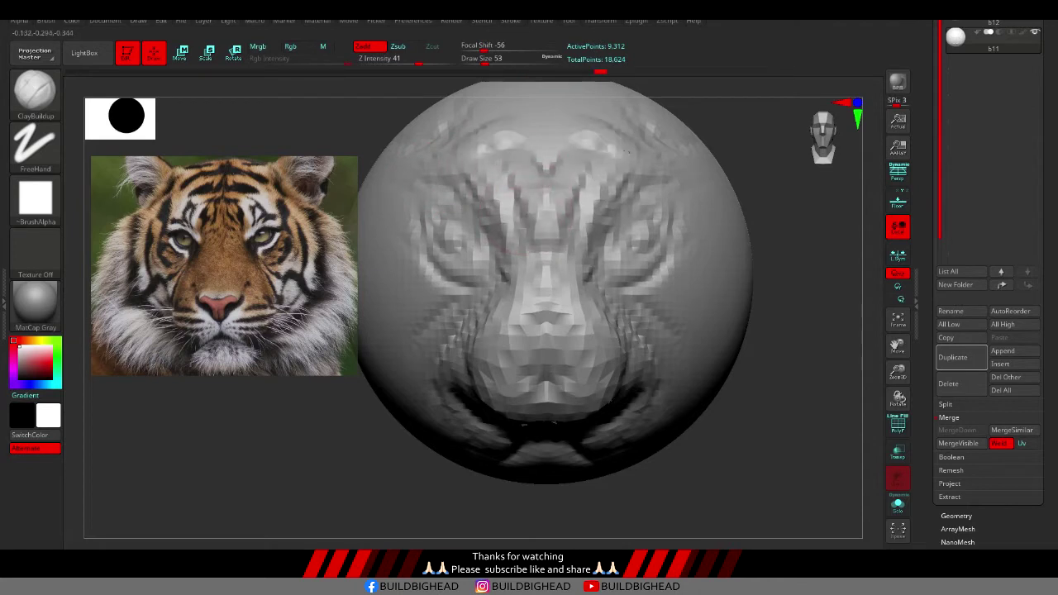
{"action": "left_click_drag", "start_coordinate": [579, 177], "coordinate": [587, 235]}
{"action": "mouse_move", "coordinate": [690, 198]}
{"action": "left_mouse_down"}
{"action": "mouse_move", "coordinate": [670, 318]}
{"action": "mouse_move", "coordinate": [657, 310]}
{"action": "left_mouse_up"}
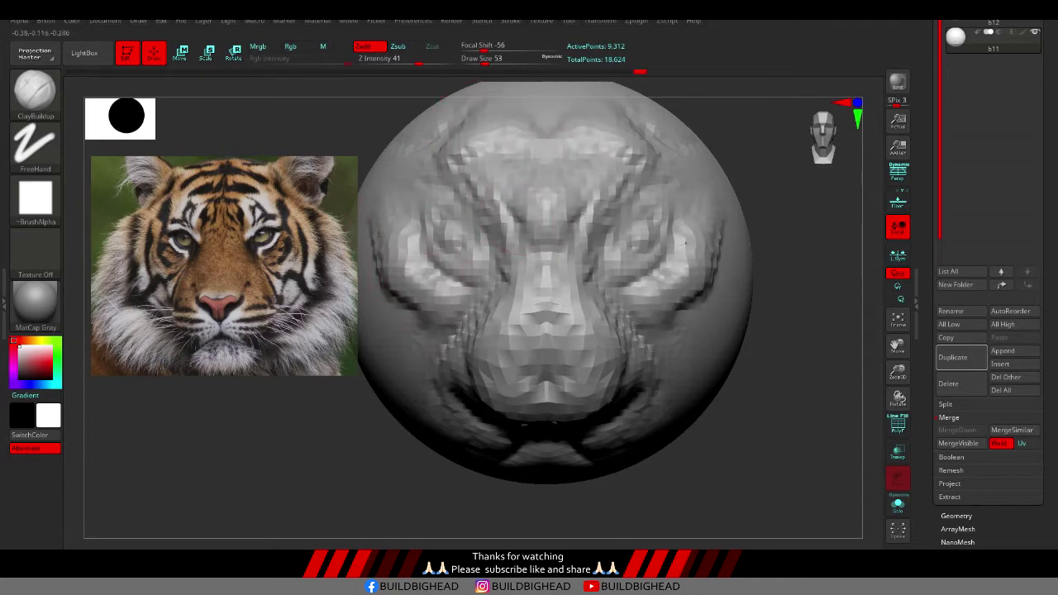
{"action": "left_click_drag", "start_coordinate": [685, 242], "coordinate": [674, 372]}
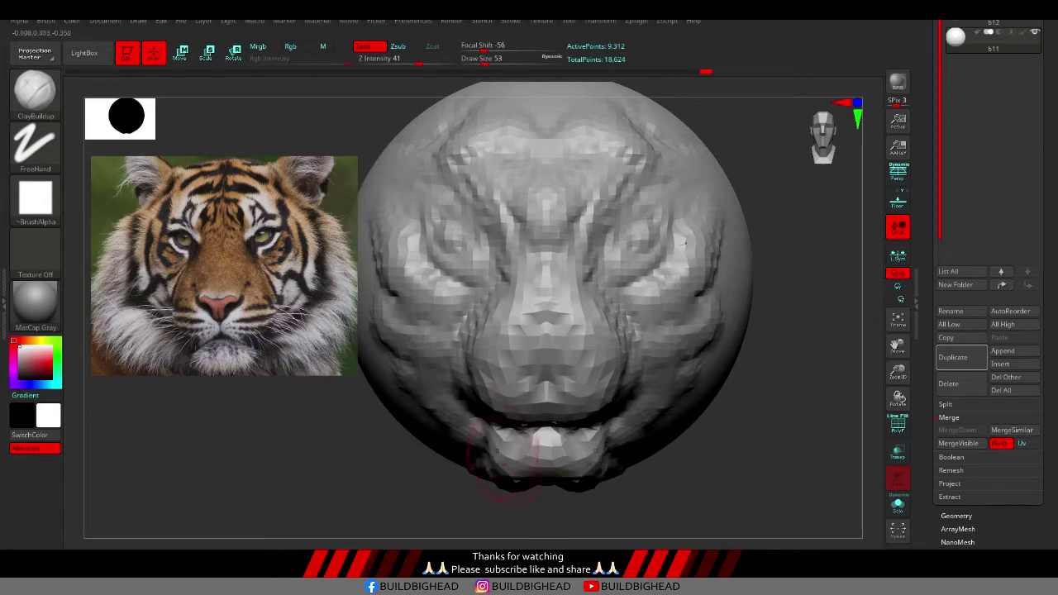
{"action": "right_click_drag", "start_coordinate": [620, 331], "coordinate": [629, 389], "text": "ctrl"}
{"action": "left_click", "coordinate": [957, 516]}
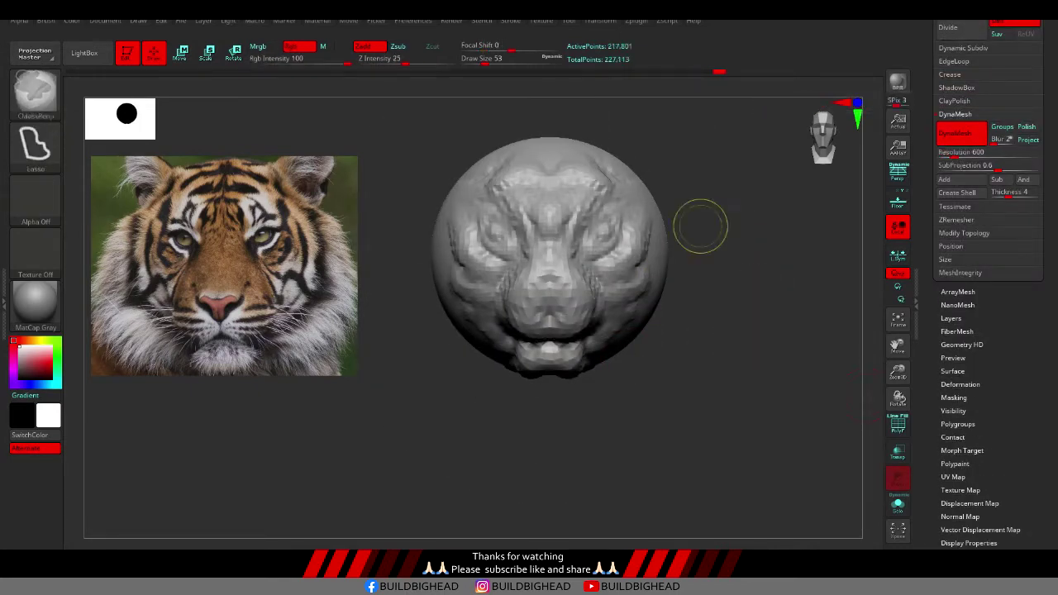
Step: Zoom and reframe the view closer on the tiger head
{"action": "right_click_drag", "start_coordinate": [700, 224], "coordinate": [827, 178], "text": "ctrl"}
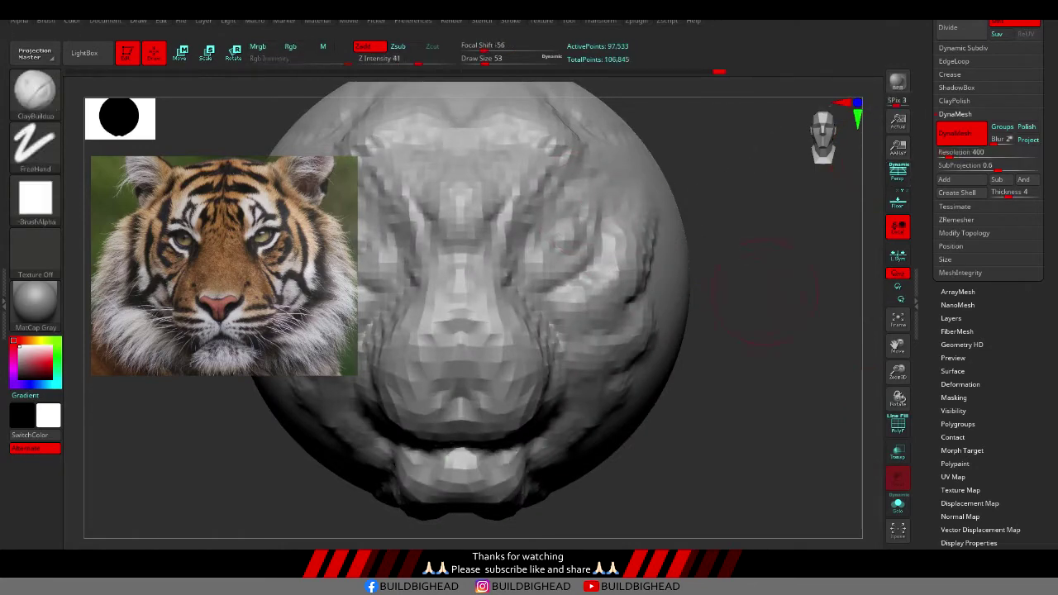
{"action": "right_click_drag", "start_coordinate": [764, 294], "coordinate": [860, 215], "text": "alt"}
{"action": "scroll", "coordinate": [988, 248], "scroll_direction": "up", "scroll_amount": 5}
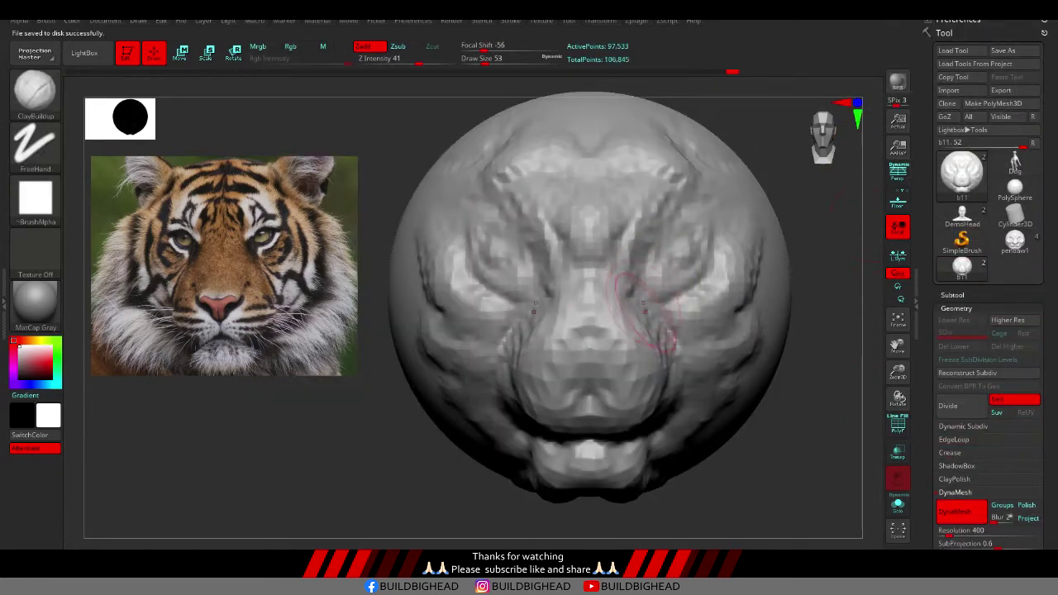
{"action": "right_click_drag", "start_coordinate": [644, 308], "coordinate": [678, 264], "text": "ctrl"}
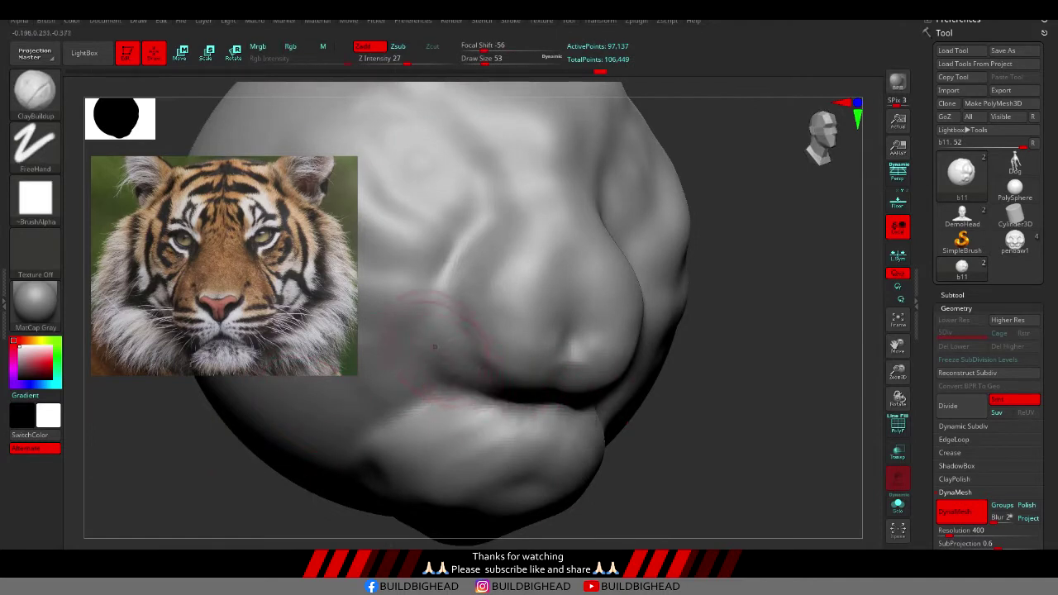
Step: Build up rough form across the nose pad and upper lip
{"action": "mouse_move", "coordinate": [434, 345]}
{"action": "left_mouse_down"}
{"action": "mouse_move", "coordinate": [496, 372]}
{"action": "mouse_move", "coordinate": [612, 372]}
{"action": "left_mouse_up"}
{"action": "left_click_drag", "start_coordinate": [422, 372], "coordinate": [645, 364]}
{"action": "left_click_drag", "start_coordinate": [463, 273], "coordinate": [644, 331]}
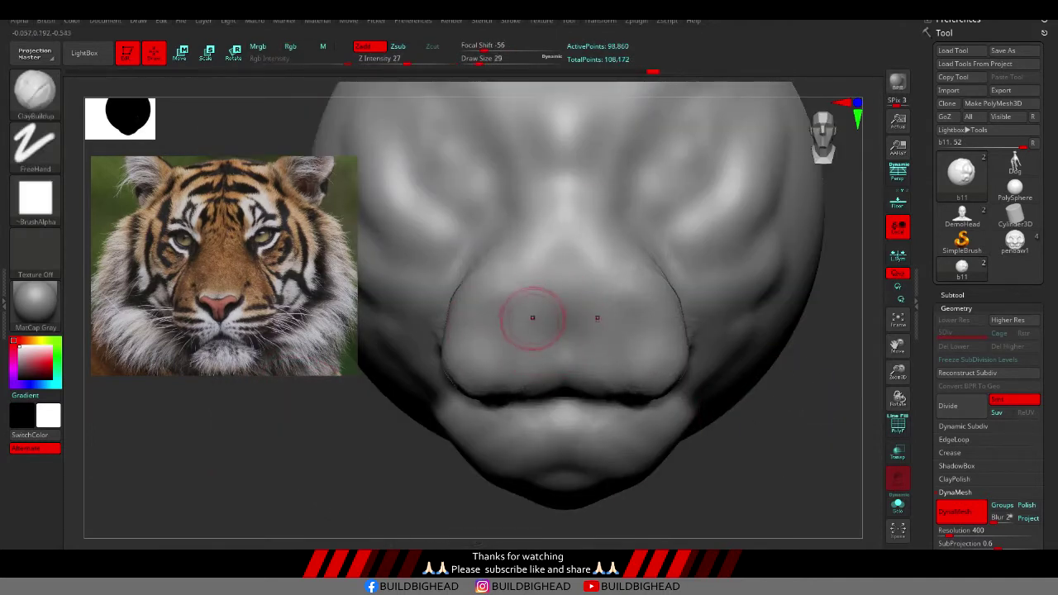
Step: Sculpt mirrored nostrils and a crease above the upper lip
{"action": "left_click_drag", "start_coordinate": [554, 333], "coordinate": [513, 329]}
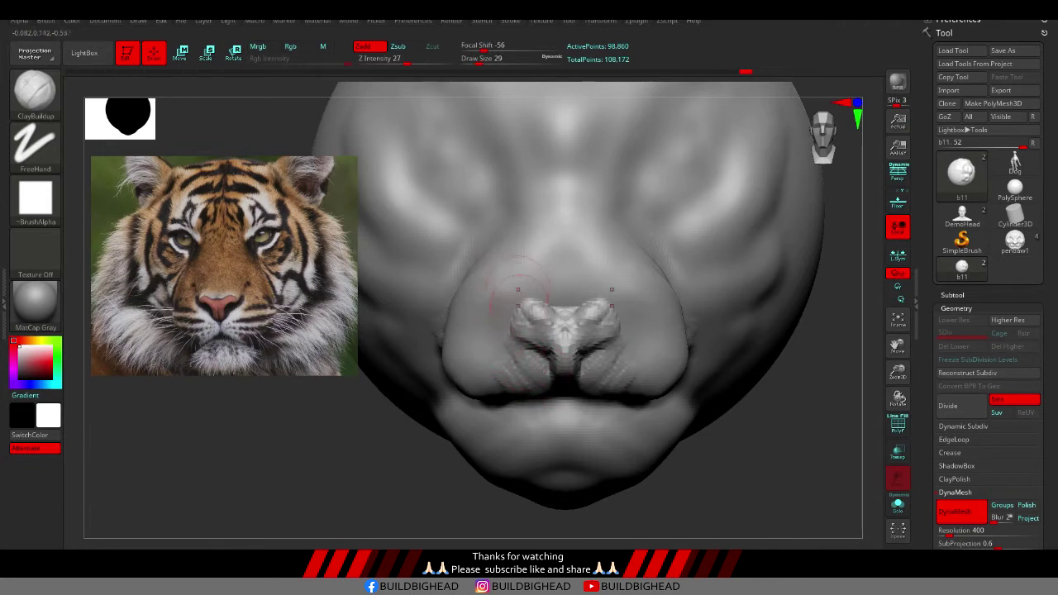
{"action": "left_click_drag", "start_coordinate": [571, 304], "coordinate": [533, 324]}
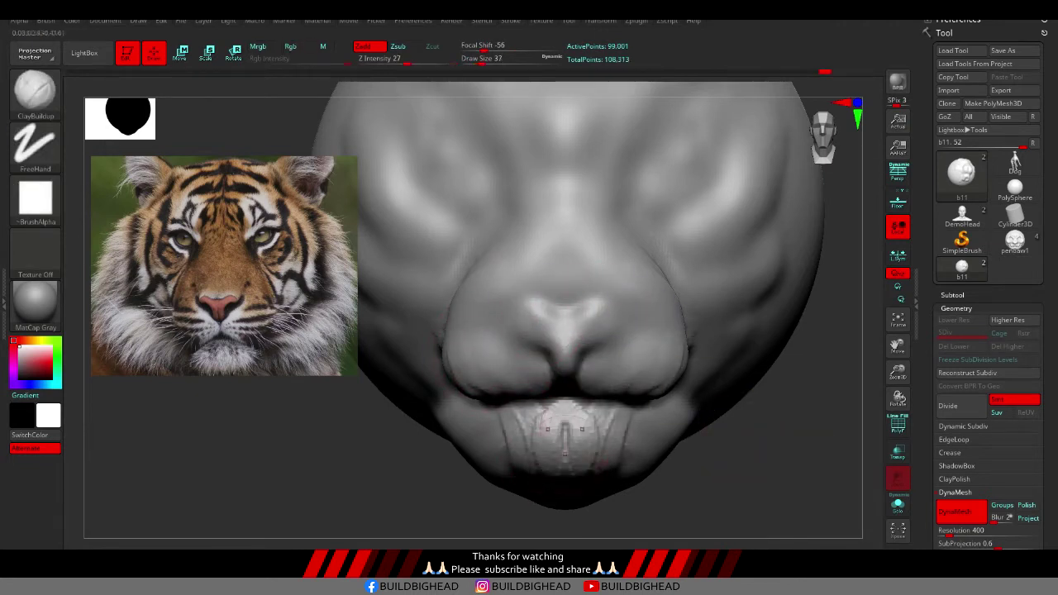
{"action": "mouse_move", "coordinate": [565, 447]}
{"action": "right_mouse_down"}
{"action": "mouse_move", "coordinate": [600, 296]}
{"action": "mouse_move", "coordinate": [436, 278]}
{"action": "right_mouse_up"}
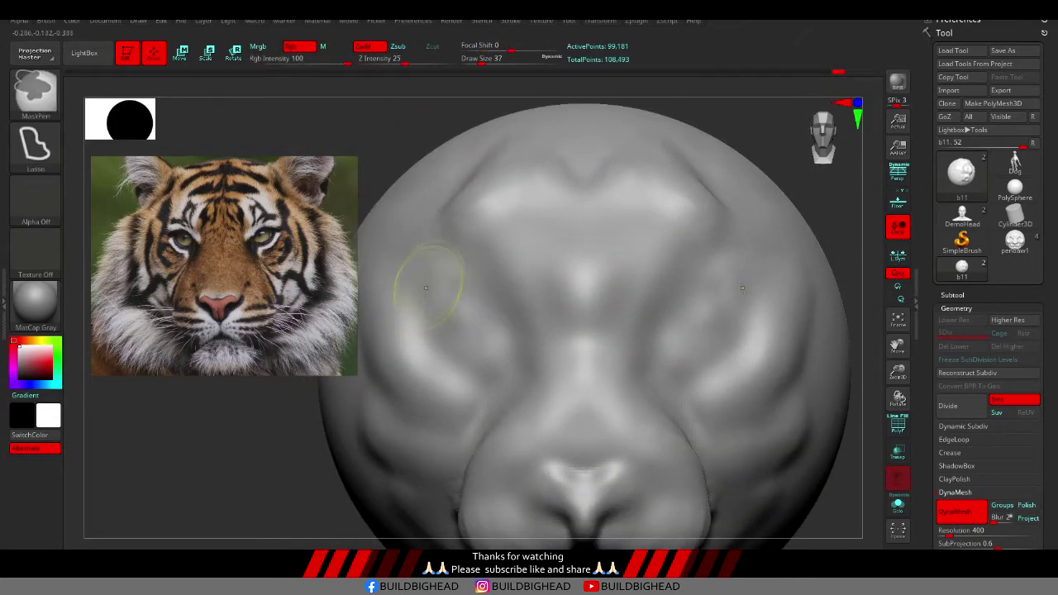
Step: Mask both eyes, raise brow ridges with wrinkles between them, and smooth the nose area
{"action": "left_click_drag", "start_coordinate": [423, 279], "coordinate": [381, 479], "text": "ctrl"}
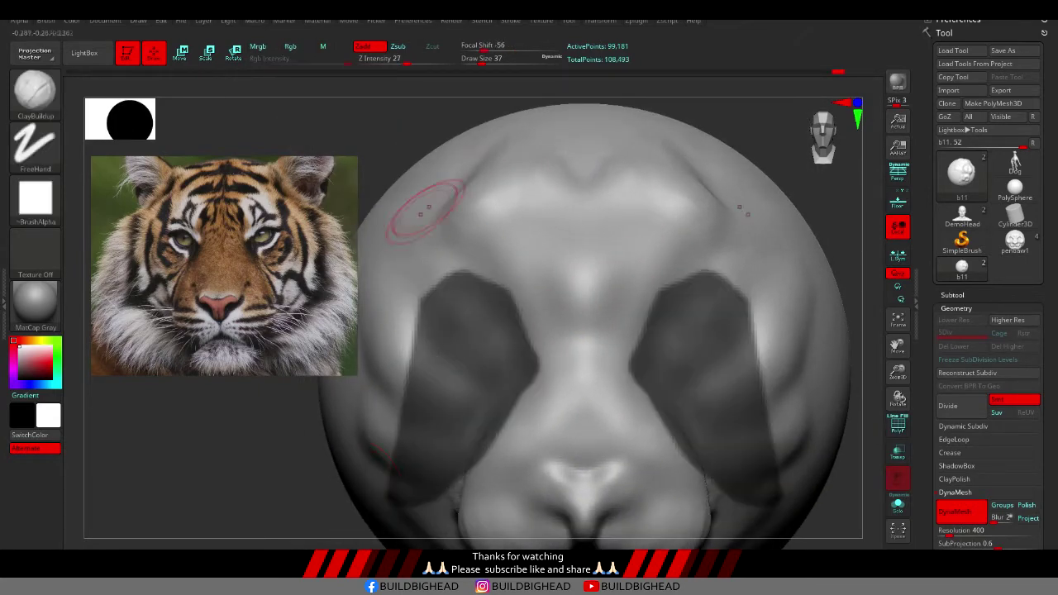
{"action": "left_click_drag", "start_coordinate": [463, 244], "coordinate": [562, 327]}
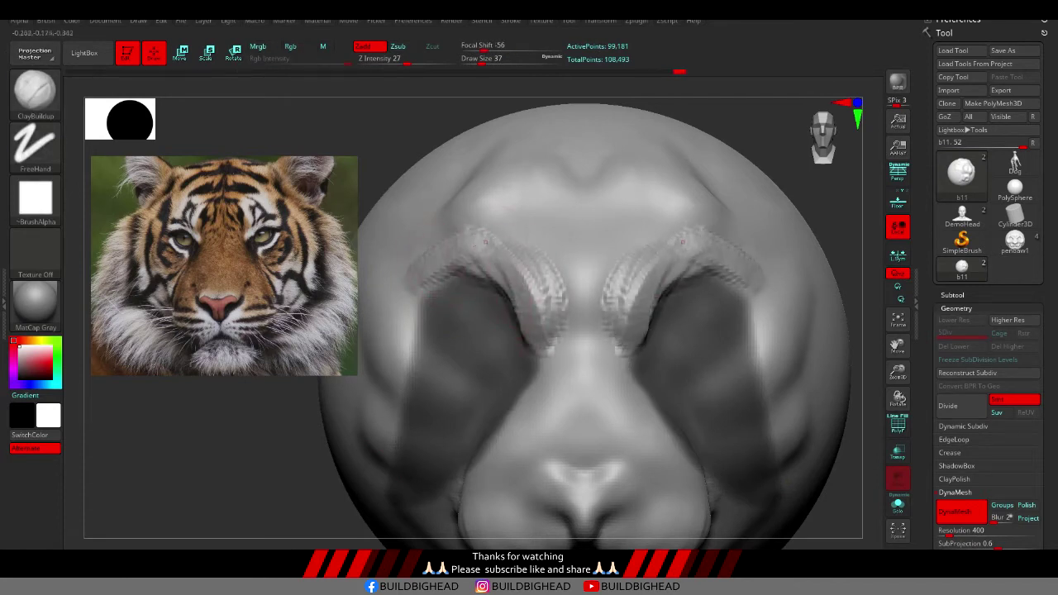
{"action": "left_click_drag", "start_coordinate": [504, 235], "coordinate": [514, 246]}
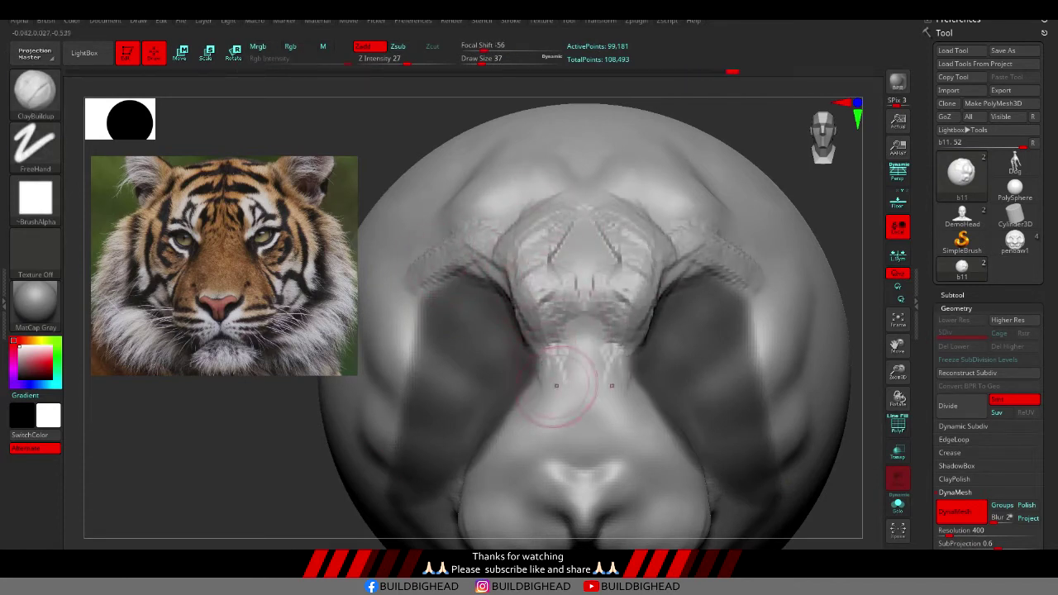
{"action": "mouse_move", "coordinate": [513, 421]}
{"action": "left_mouse_down"}
{"action": "mouse_move", "coordinate": [546, 447]}
{"action": "mouse_move", "coordinate": [579, 414]}
{"action": "left_mouse_up"}
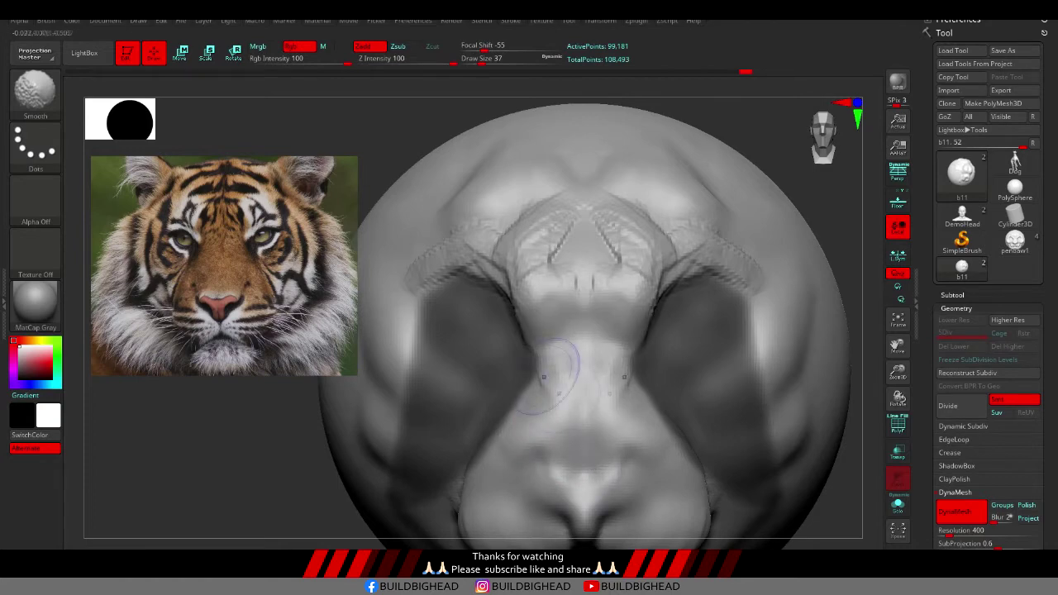
{"action": "mouse_move", "coordinate": [531, 265]}
{"action": "left_mouse_down", "text": "shift"}
{"action": "mouse_move", "coordinate": [578, 330]}
{"action": "mouse_move", "coordinate": [553, 248]}
{"action": "left_mouse_up", "text": "shift"}
{"action": "mouse_move", "coordinate": [511, 182]}
{"action": "right_mouse_down", "text": "ctrl"}
{"action": "mouse_move", "coordinate": [529, 215]}
{"action": "mouse_move", "coordinate": [578, 248]}
{"action": "mouse_move", "coordinate": [538, 231]}
{"action": "mouse_move", "coordinate": [496, 272]}
{"action": "mouse_move", "coordinate": [560, 201]}
{"action": "mouse_move", "coordinate": [578, 223]}
{"action": "mouse_move", "coordinate": [405, 162]}
{"action": "right_mouse_up", "text": "ctrl"}
Step: Build wrinkled forehead brow ridges, smooth the nose bridge, and save the tool
{"action": "left_click_drag", "start_coordinate": [524, 217], "coordinate": [485, 184]}
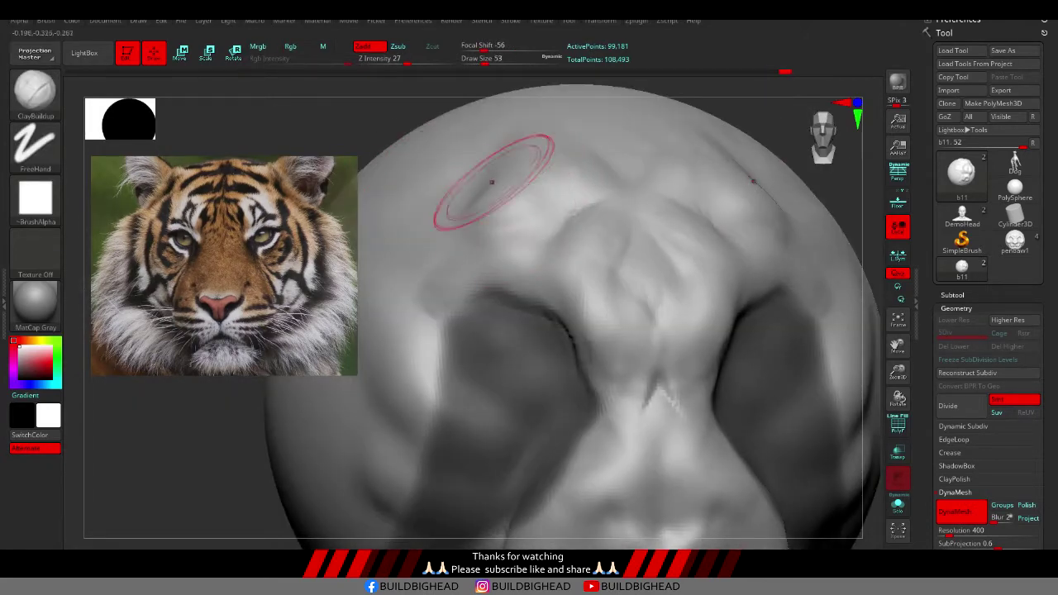
{"action": "left_click_drag", "start_coordinate": [430, 273], "coordinate": [529, 157]}
{"action": "mouse_move", "coordinate": [463, 297]}
{"action": "left_mouse_down"}
{"action": "mouse_move", "coordinate": [567, 206]}
{"action": "mouse_move", "coordinate": [686, 248]}
{"action": "left_mouse_up"}
{"action": "left_click_drag", "start_coordinate": [604, 248], "coordinate": [761, 281], "text": "shift"}
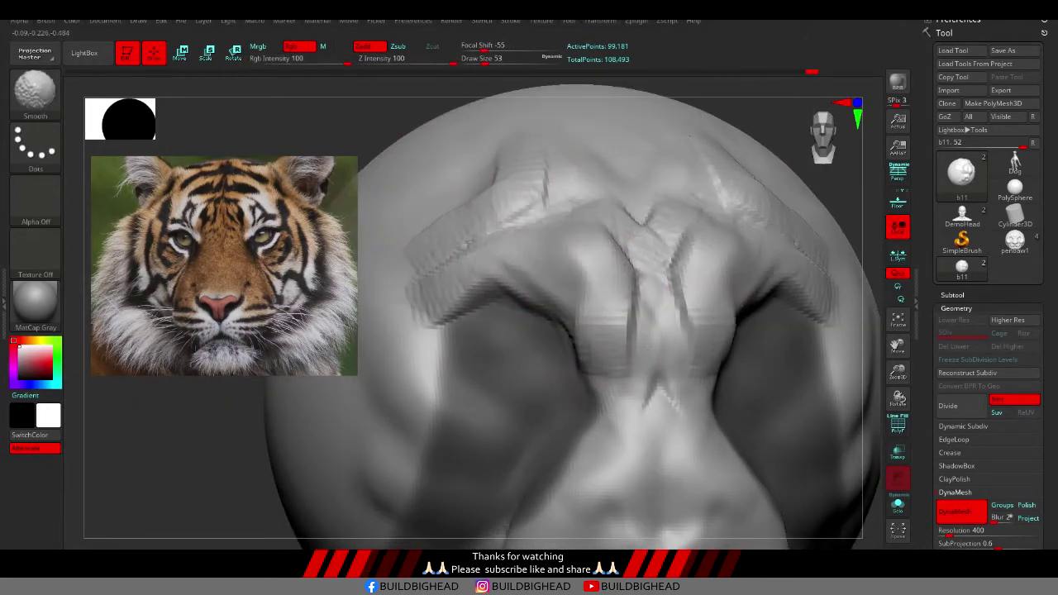
{"action": "right_click_drag", "start_coordinate": [685, 378], "coordinate": [705, 223]}
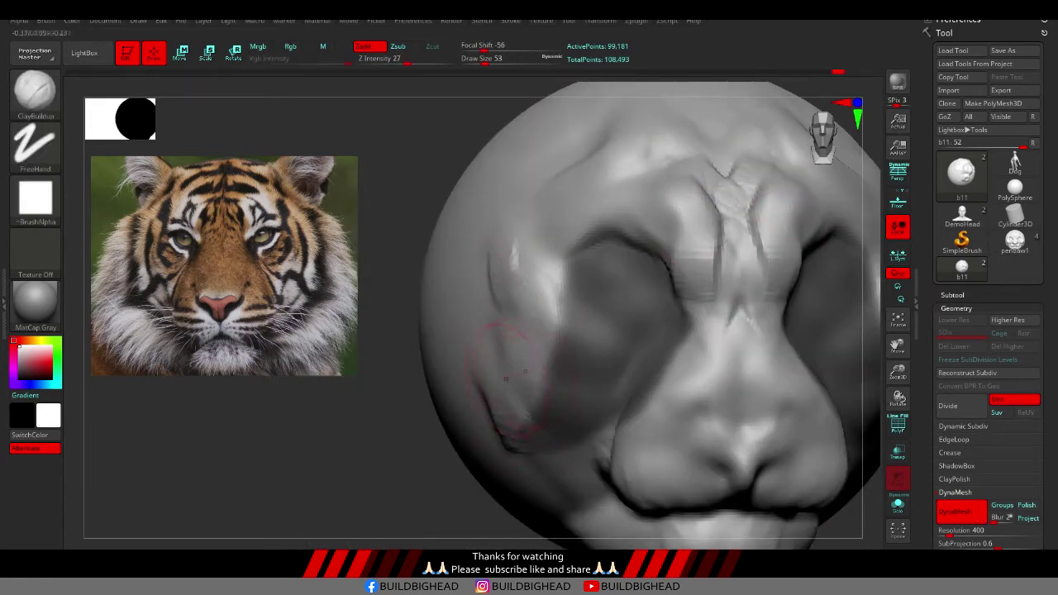
{"action": "right_click_drag", "start_coordinate": [510, 405], "coordinate": [638, 321], "text": "shift"}
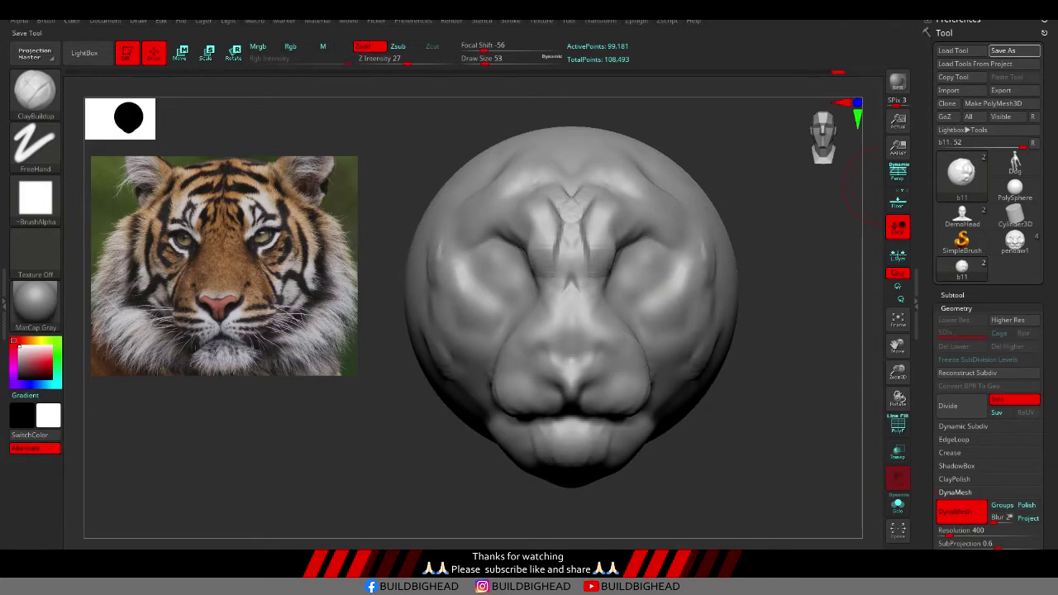
{"action": "left_click", "coordinate": [1009, 50]}
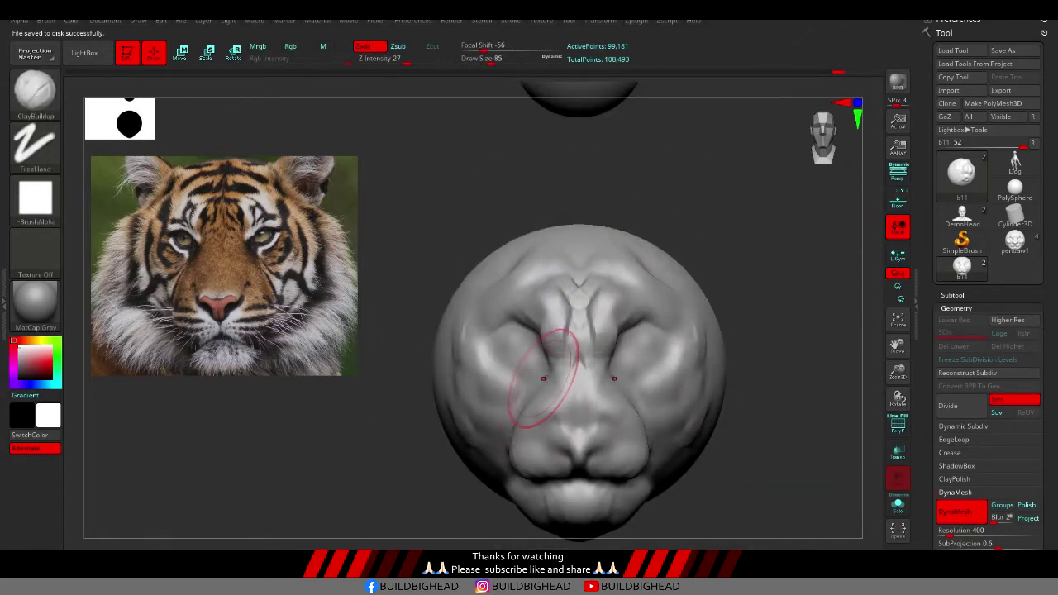
Step: Deepen and smooth both eye sockets, then carve and smooth grooves along the nose bridge
{"action": "right_click_drag", "start_coordinate": [553, 376], "coordinate": [472, 272], "text": "ctrl"}
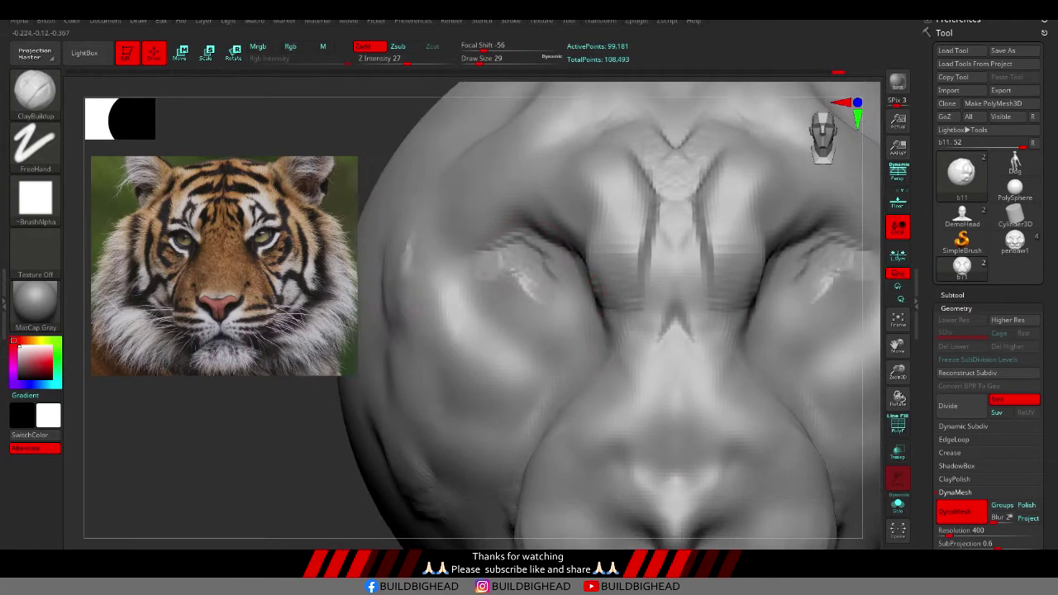
{"action": "mouse_move", "coordinate": [541, 289]}
{"action": "left_mouse_down"}
{"action": "mouse_move", "coordinate": [546, 248]}
{"action": "mouse_move", "coordinate": [546, 323]}
{"action": "mouse_move", "coordinate": [529, 273]}
{"action": "mouse_move", "coordinate": [539, 333]}
{"action": "mouse_move", "coordinate": [529, 298]}
{"action": "mouse_move", "coordinate": [562, 322]}
{"action": "mouse_move", "coordinate": [529, 355]}
{"action": "mouse_move", "coordinate": [579, 355]}
{"action": "mouse_move", "coordinate": [583, 417]}
{"action": "left_mouse_up"}
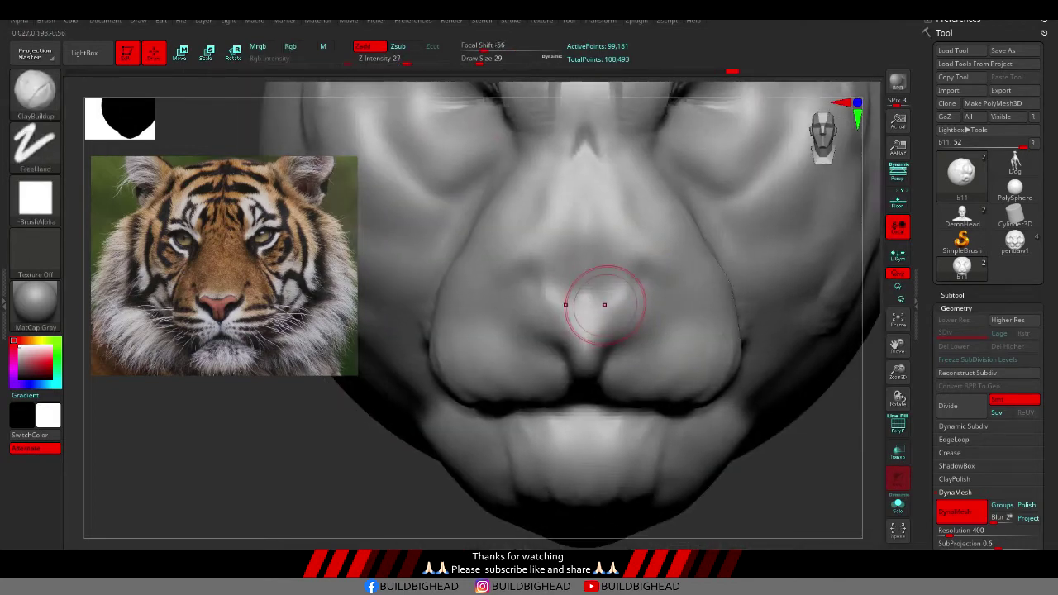
{"action": "left_click_drag", "start_coordinate": [604, 304], "coordinate": [538, 263]}
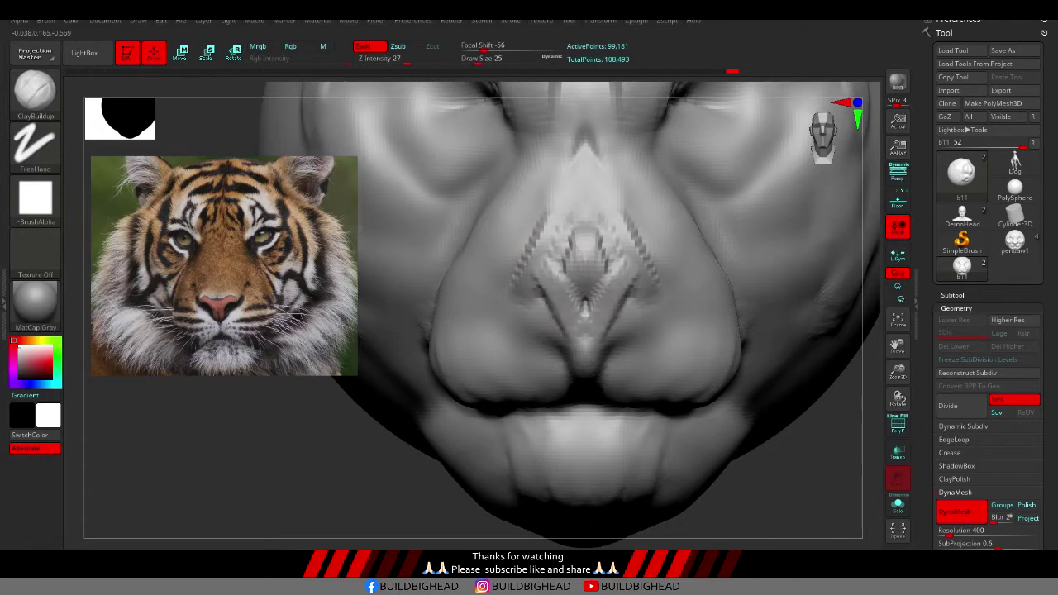
{"action": "left_click_drag", "start_coordinate": [583, 265], "coordinate": [516, 297], "text": "shift"}
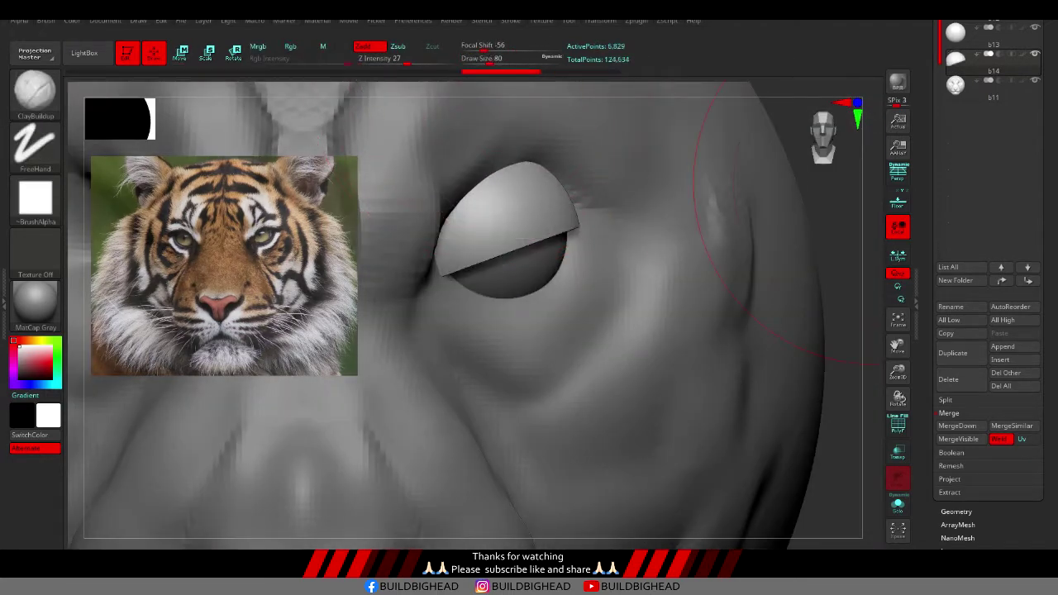
Step: Pick the SnakeHook brush and zoom in on the eye to shape the upper eyelid
{"action": "left_click", "coordinate": [956, 512]}
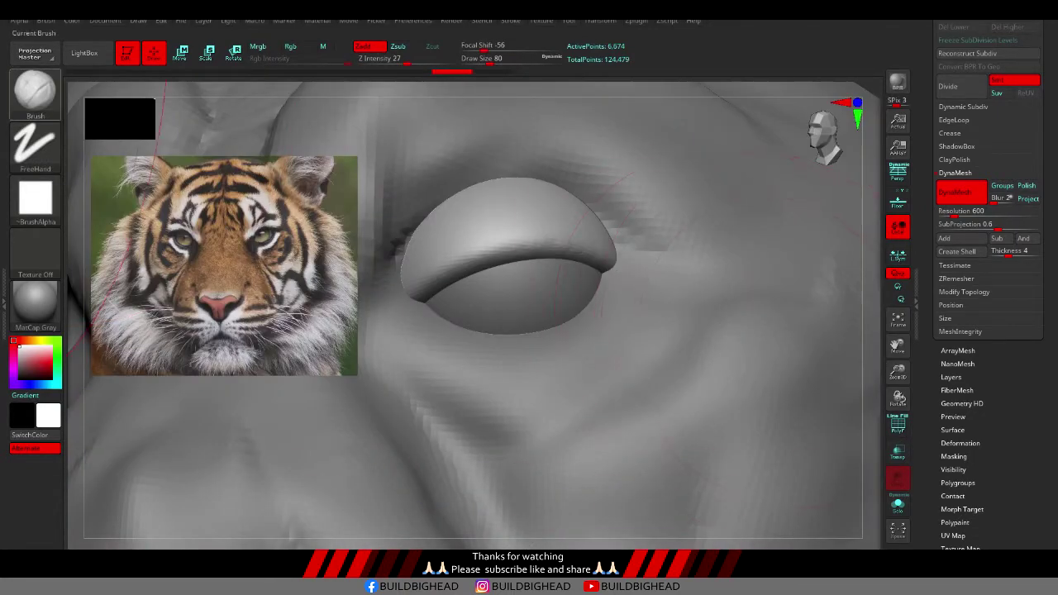
{"action": "key", "text": "b"}
{"action": "key", "text": "s"}
{"action": "key", "text": "h"}
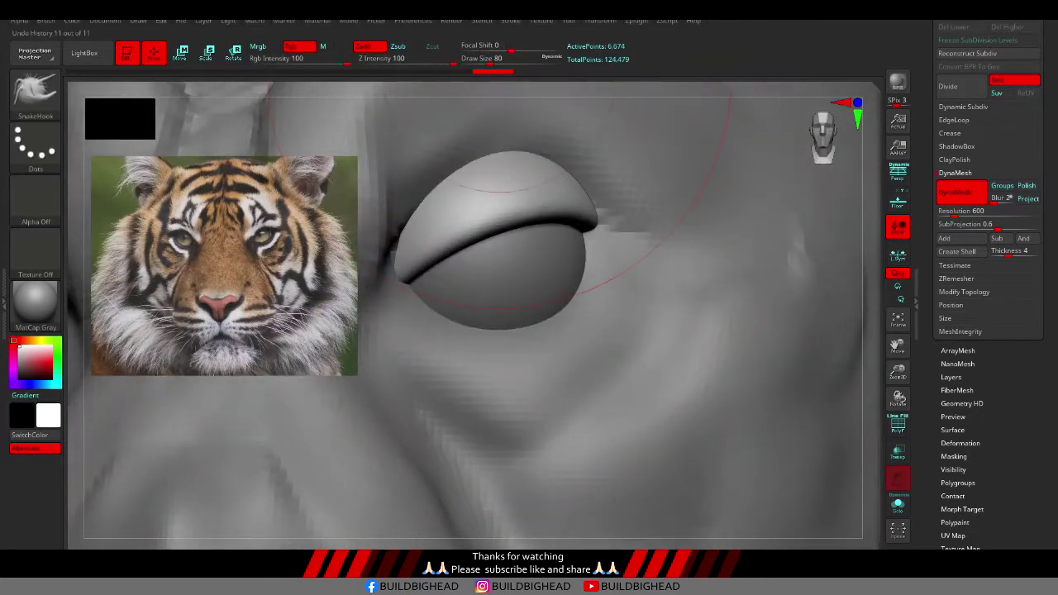
{"action": "key", "text": "f"}
{"action": "right_click_drag", "start_coordinate": [830, 348], "coordinate": [830, 227], "text": "ctrl"}
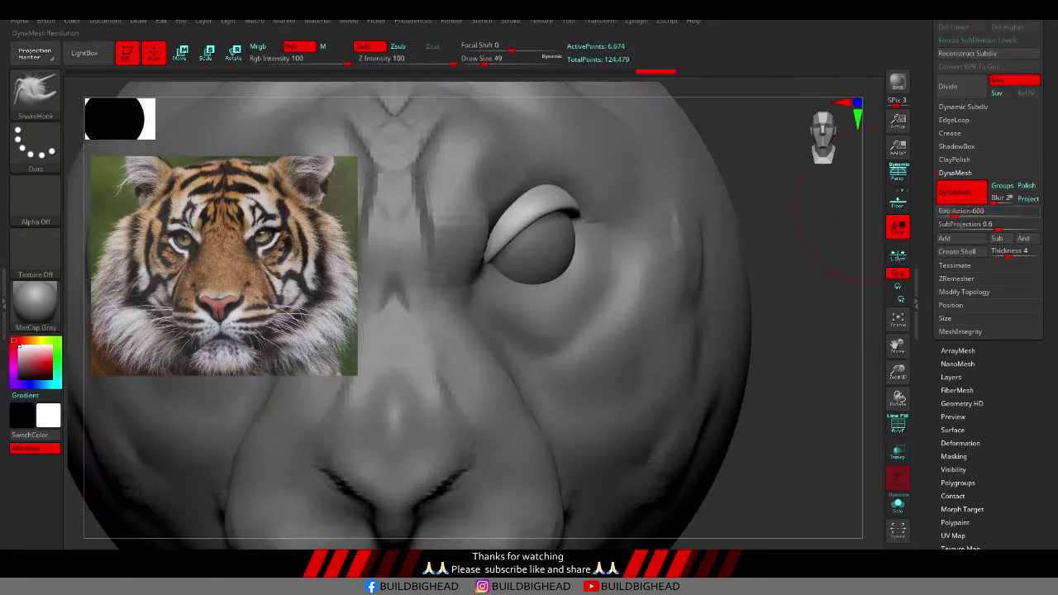
Step: Duplicate and position the eyelid piece, then select the b14_01 and b13 subtools
{"action": "left_click", "coordinate": [952, 159]}
{"action": "key", "text": "e"}
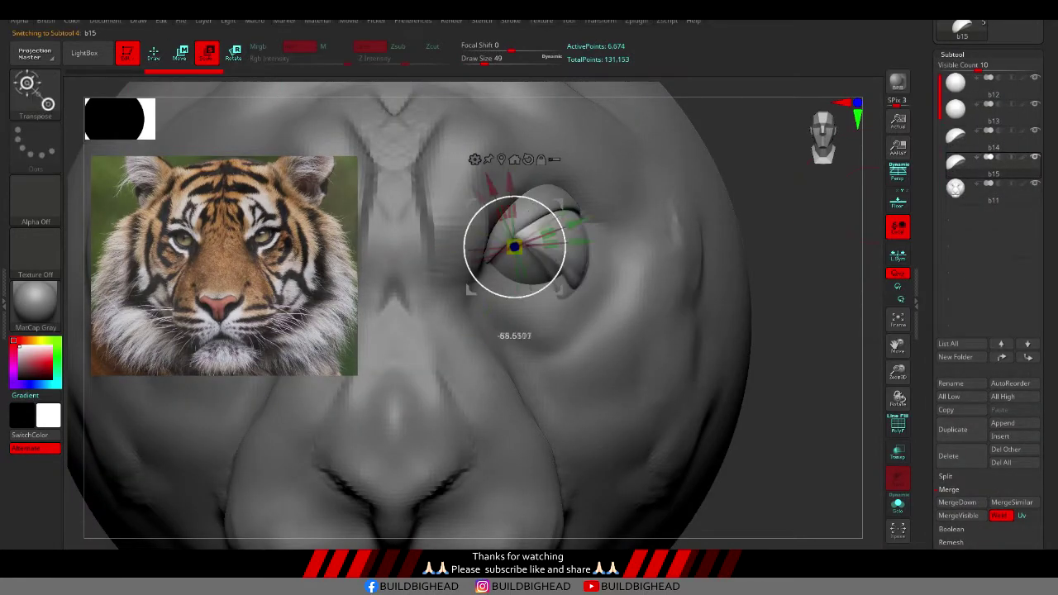
{"action": "right_click_drag", "start_coordinate": [463, 165], "coordinate": [578, 331]}
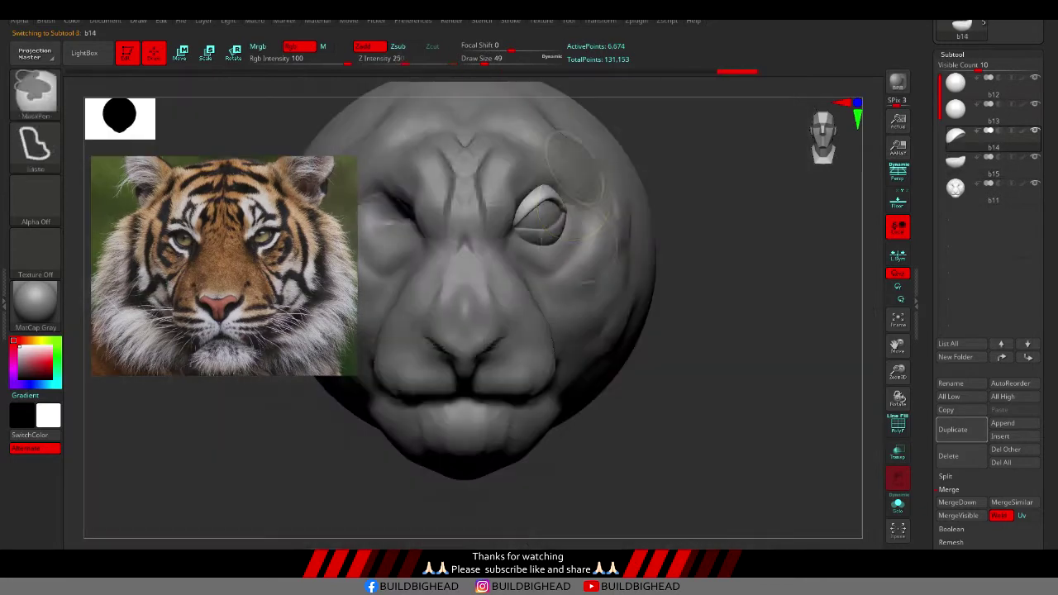
{"action": "key", "text": "ctrl"}
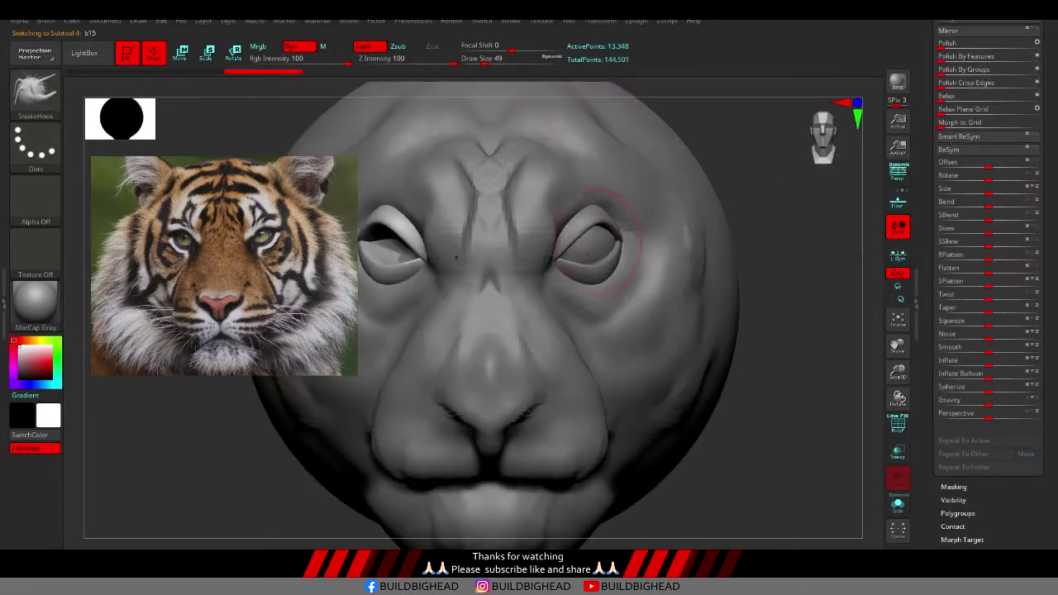
{"action": "left_click", "coordinate": [597, 240], "text": "alt"}
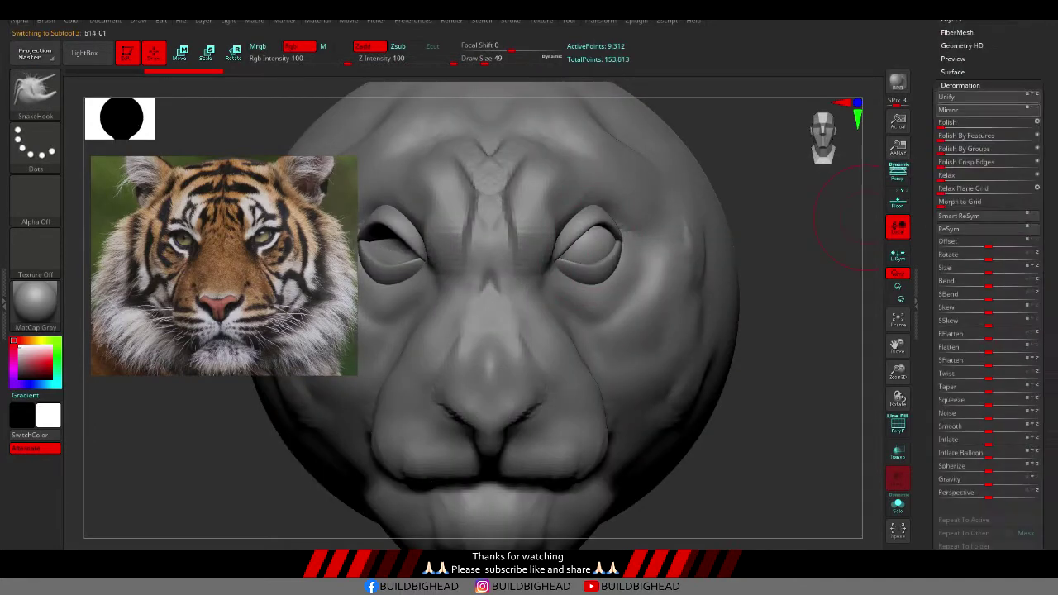
{"action": "left_click", "coordinate": [596, 248], "text": "alt"}
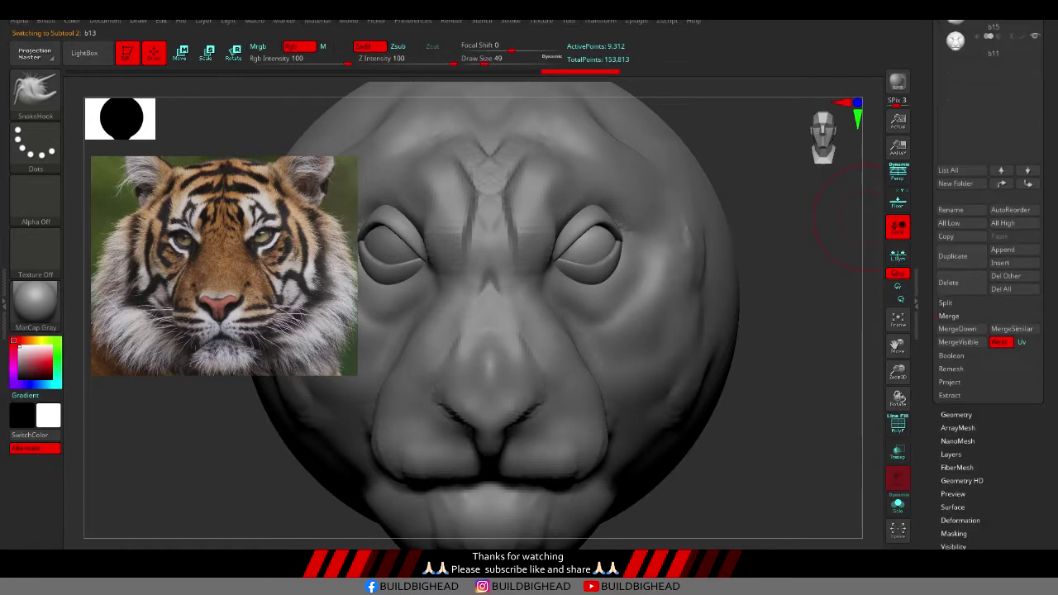
{"action": "scroll", "coordinate": [1002, 50], "scroll_direction": "up", "scroll_amount": 5}
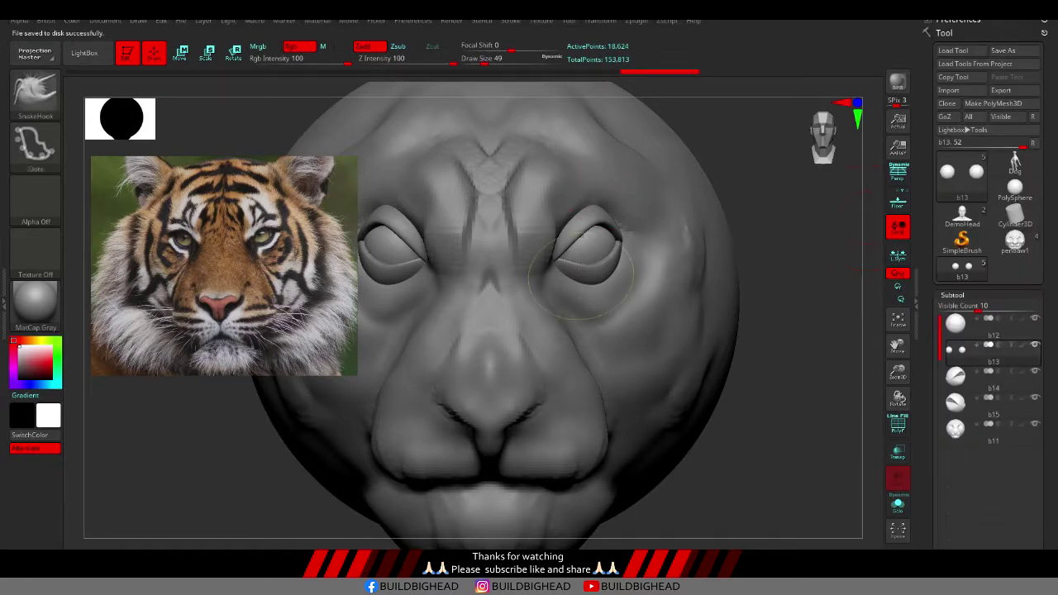
{"action": "scroll", "coordinate": [988, 290], "scroll_direction": "down", "scroll_amount": 10}
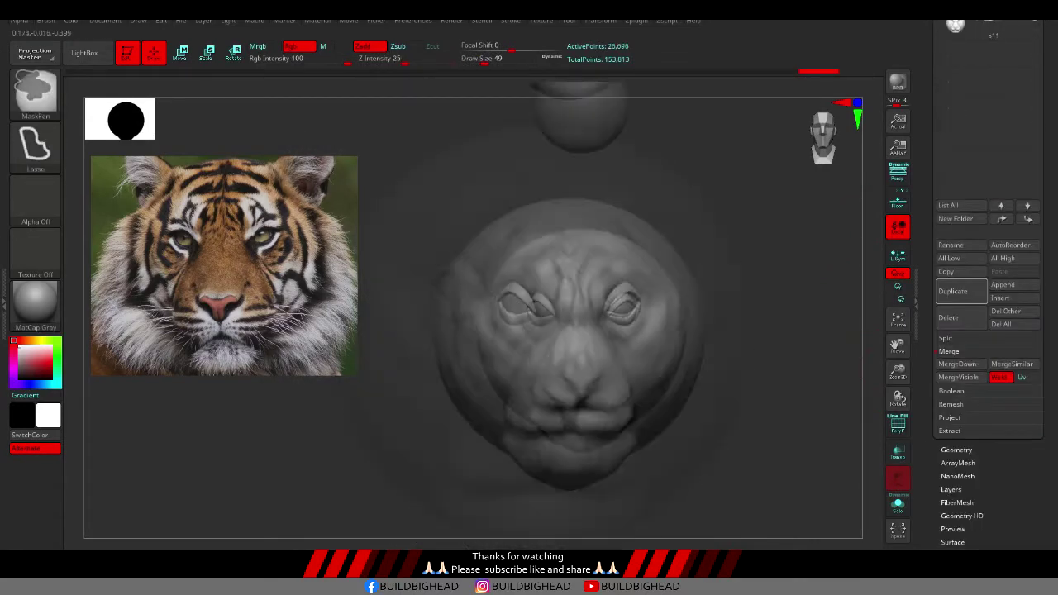
Step: Switch to ClayBuildup, subdivide the head one level, and smooth both upper eyelids
{"action": "key", "text": "b"}
{"action": "key", "text": "c"}
{"action": "key", "text": "b"}
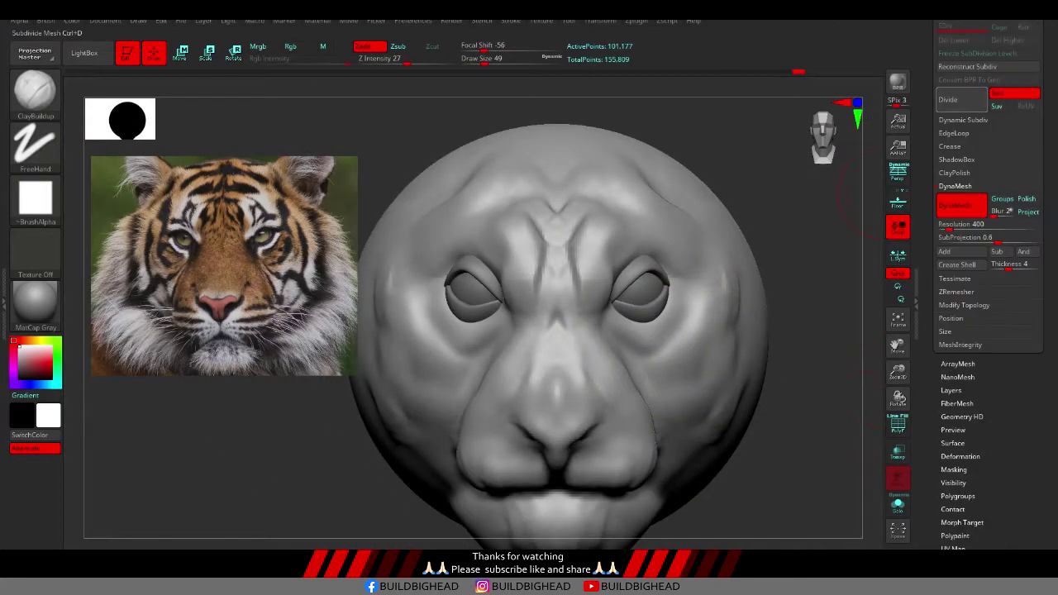
{"action": "key", "text": "ctrl+d"}
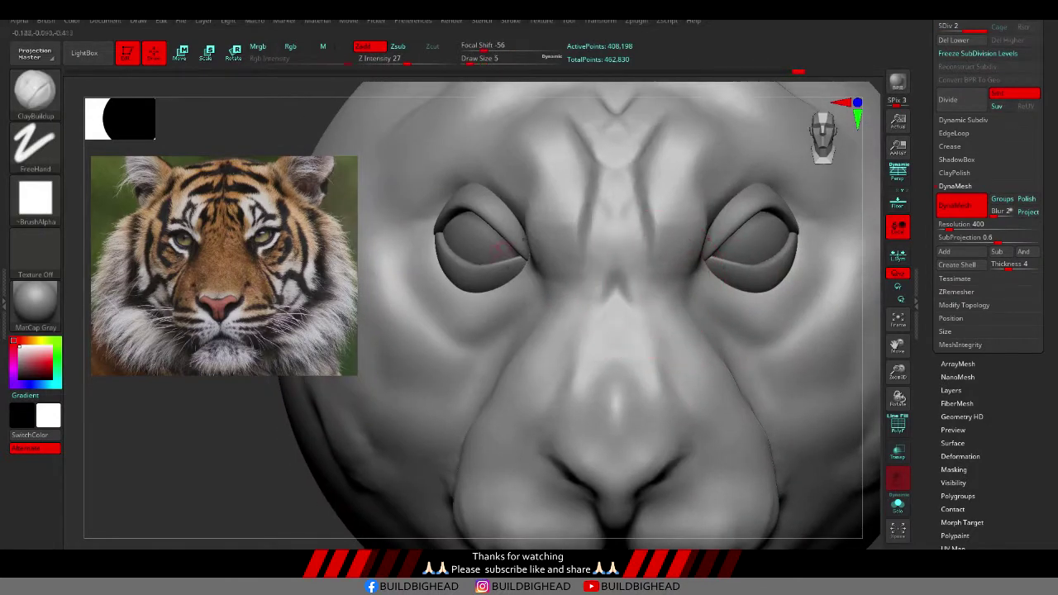
{"action": "left_click_drag", "start_coordinate": [462, 248], "coordinate": [513, 265], "text": "shift"}
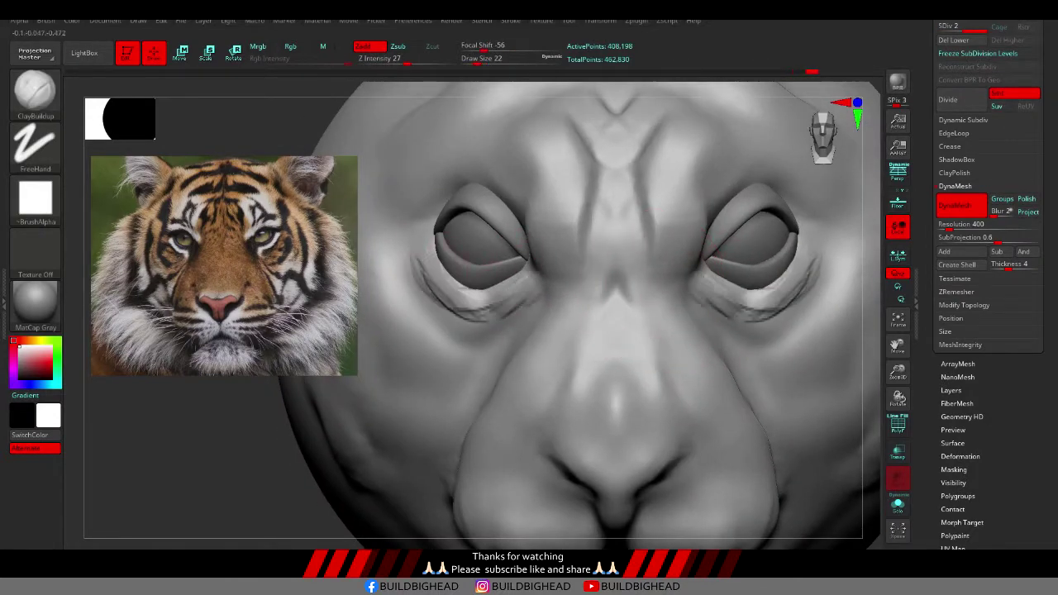
Step: Build clay beside the eye sockets, stroke mirrored wrinkles between eyes and brow, then soften them
{"action": "left_click_drag", "start_coordinate": [427, 208], "coordinate": [423, 273]}
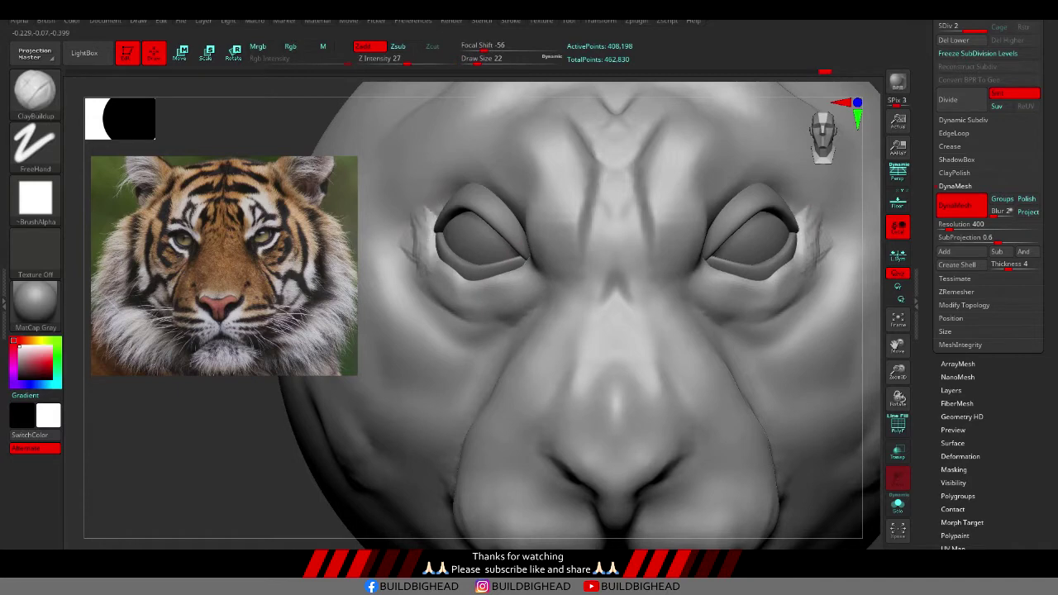
{"action": "key", "text": "shift"}
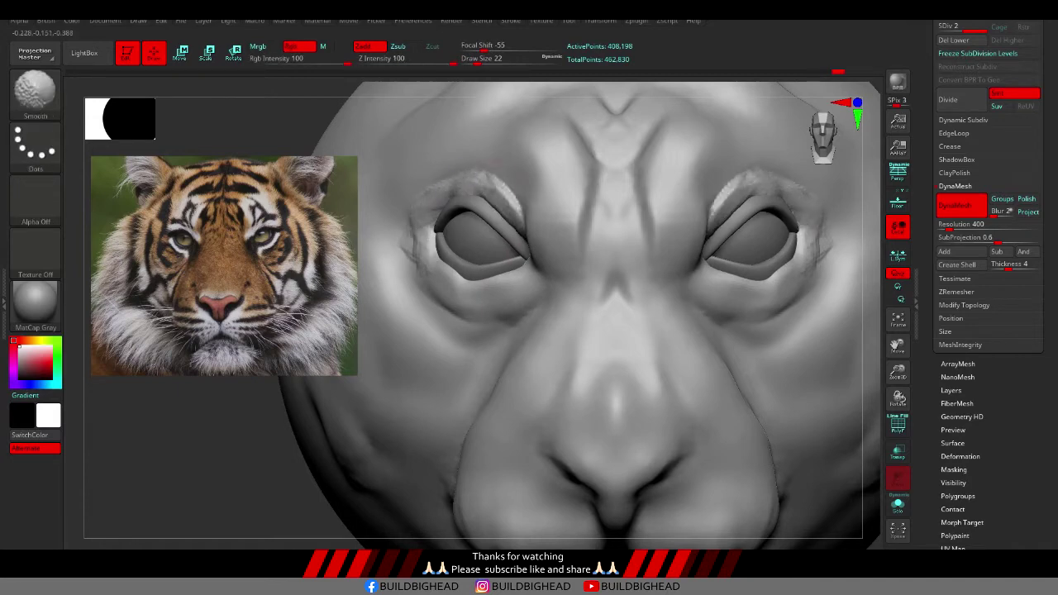
{"action": "left_click_drag", "start_coordinate": [248, 496], "coordinate": [540, 290]}
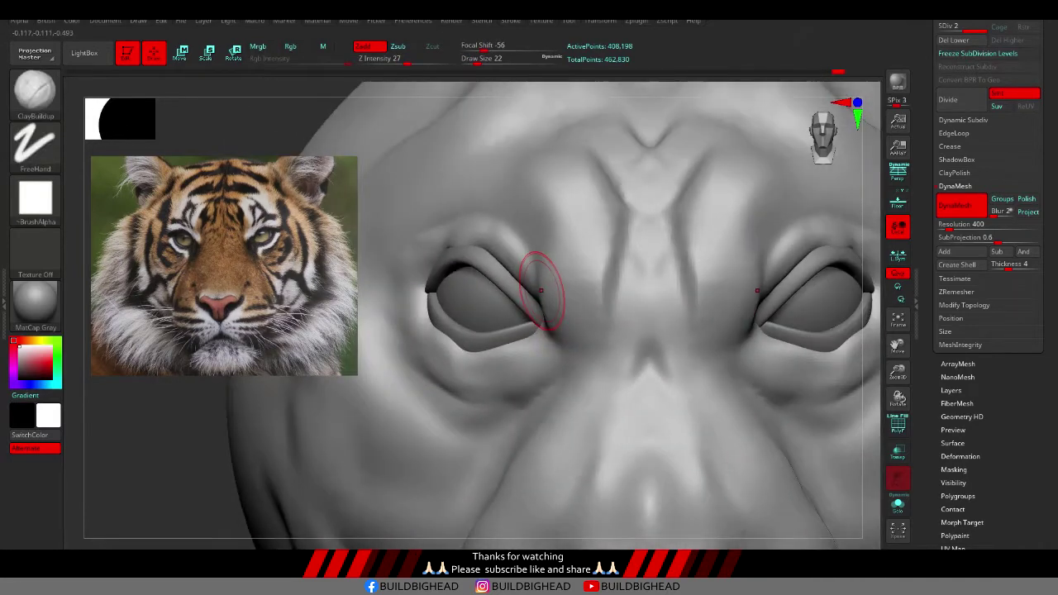
{"action": "left_click_drag", "start_coordinate": [542, 285], "coordinate": [595, 364]}
{"action": "left_click_drag", "start_coordinate": [579, 273], "coordinate": [595, 356]}
{"action": "left_click_drag", "start_coordinate": [587, 248], "coordinate": [628, 347]}
{"action": "left_click_drag", "start_coordinate": [562, 224], "coordinate": [579, 306]}
{"action": "left_click_drag", "start_coordinate": [542, 194], "coordinate": [591, 286]}
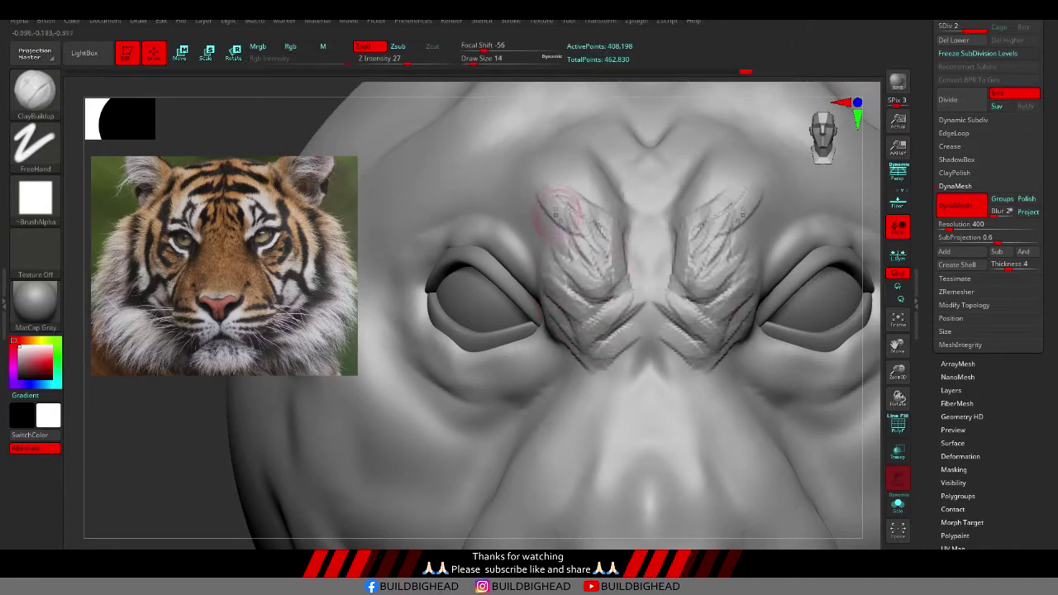
{"action": "left_click_drag", "start_coordinate": [579, 237], "coordinate": [587, 281], "text": "shift"}
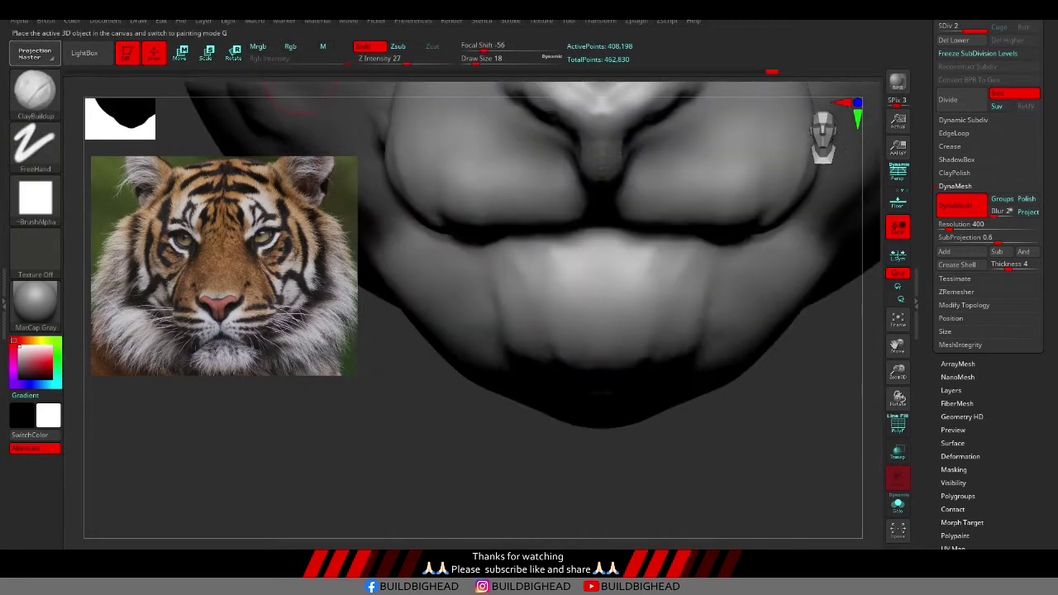
Step: Remesh the eyeball subtool with DynaMesh at resolution 1200
{"action": "key", "text": "g"}
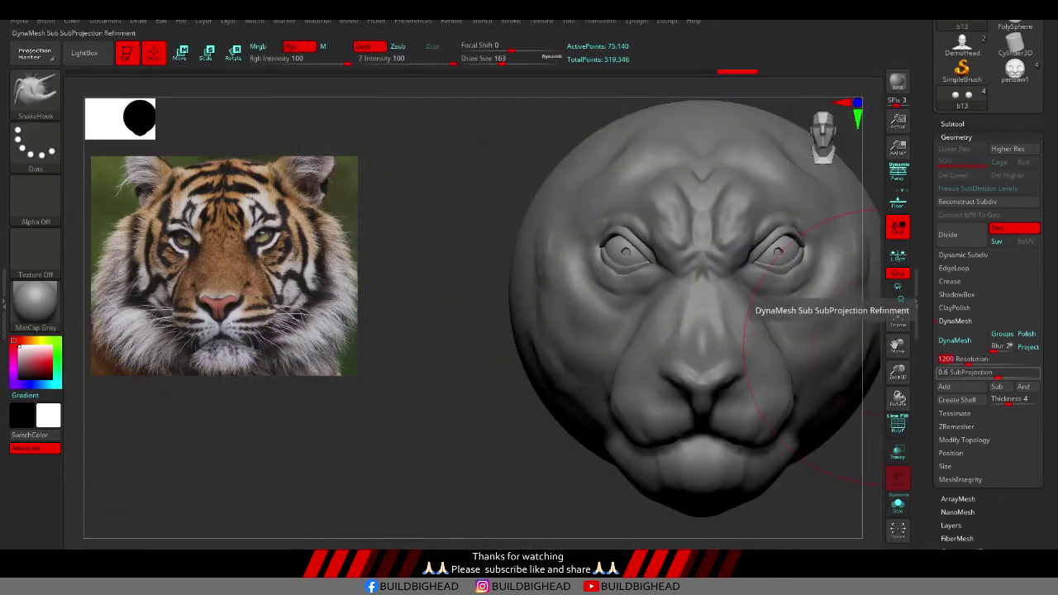
{"action": "left_click", "coordinate": [958, 339]}
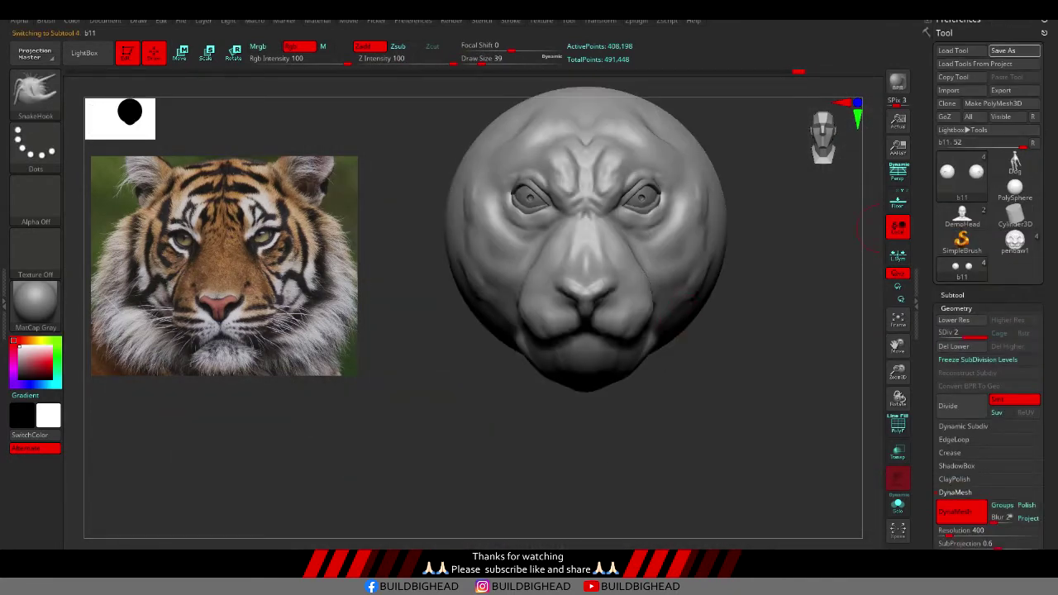
Step: Save the tool, switch to DamStandard, and carve a groove at the inner eye corner
{"action": "key", "text": "ctrl+s"}
{"action": "key", "text": "b"}
{"action": "key", "text": "d"}
{"action": "key", "text": "s"}
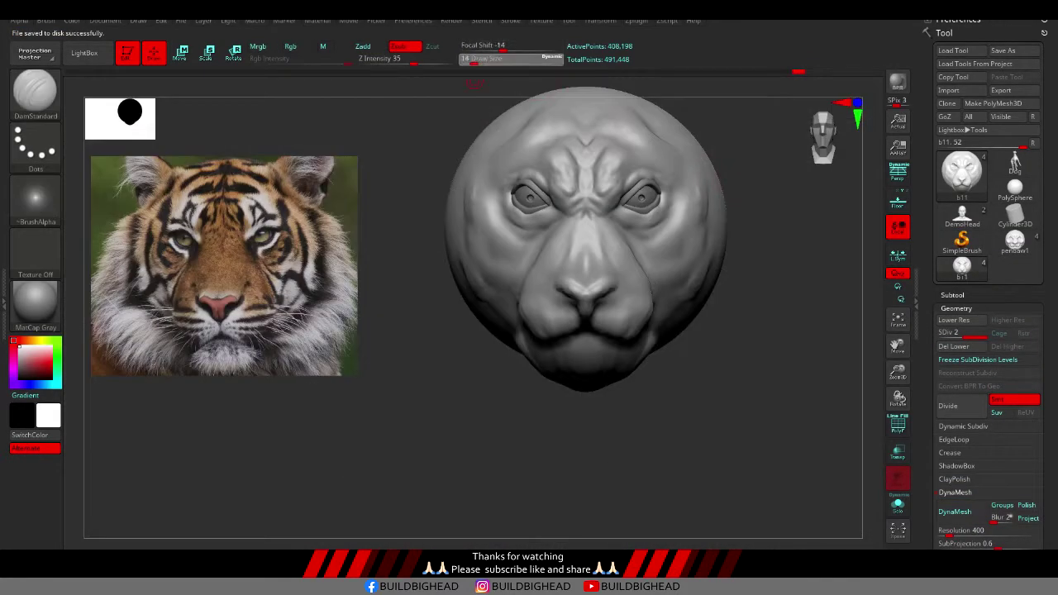
{"action": "scroll", "coordinate": [615, 322], "scroll_direction": "up", "scroll_amount": 5}
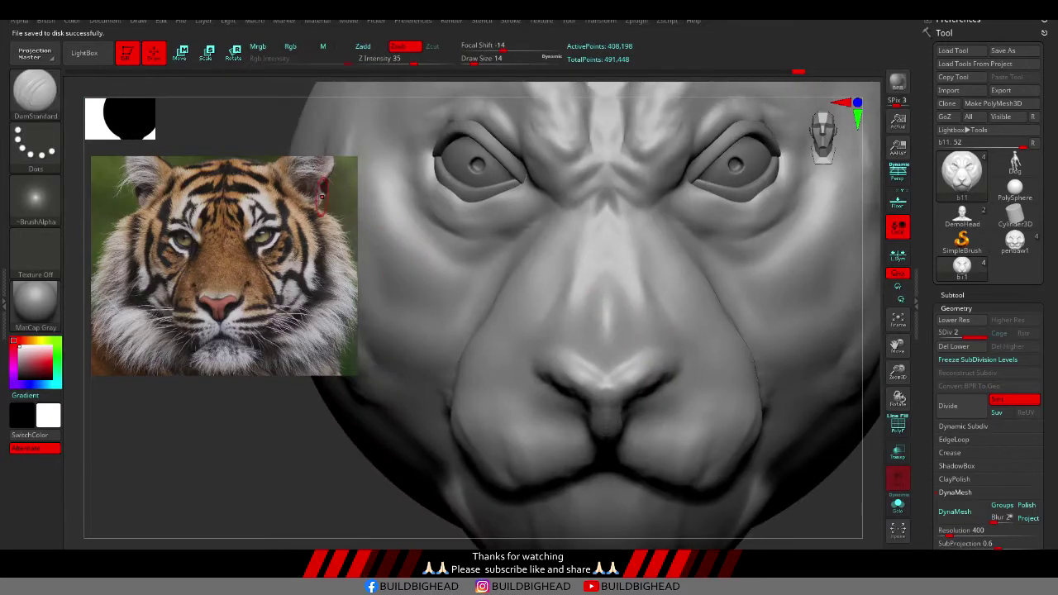
{"action": "scroll", "coordinate": [561, 179], "scroll_direction": "up", "scroll_amount": 3}
{"action": "scroll", "coordinate": [536, 305], "scroll_direction": "up", "scroll_amount": 2}
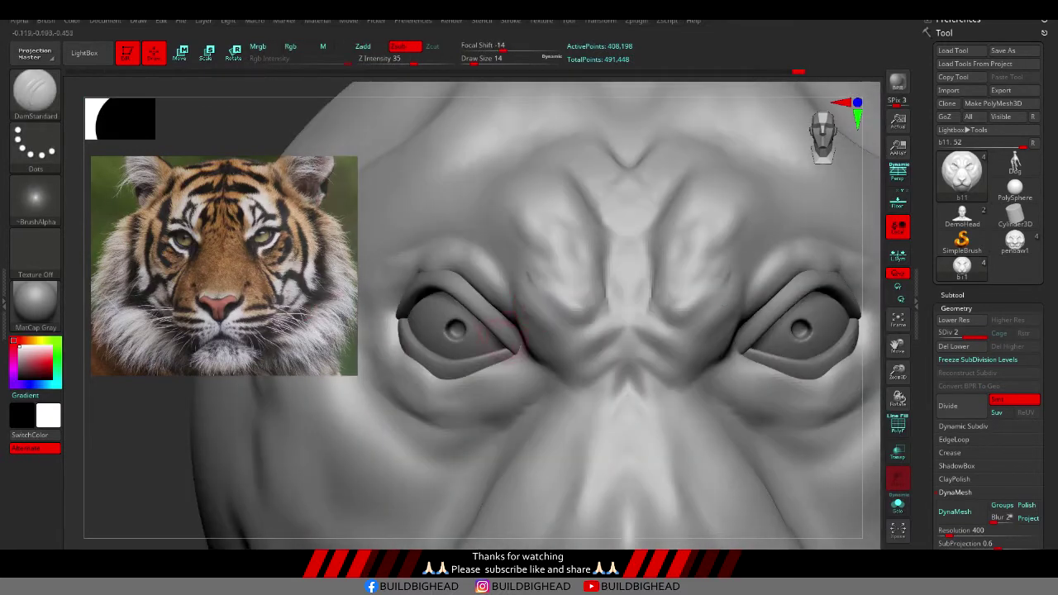
{"action": "left_click_drag", "start_coordinate": [529, 357], "coordinate": [561, 384]}
{"action": "key", "text": "shift+d"}
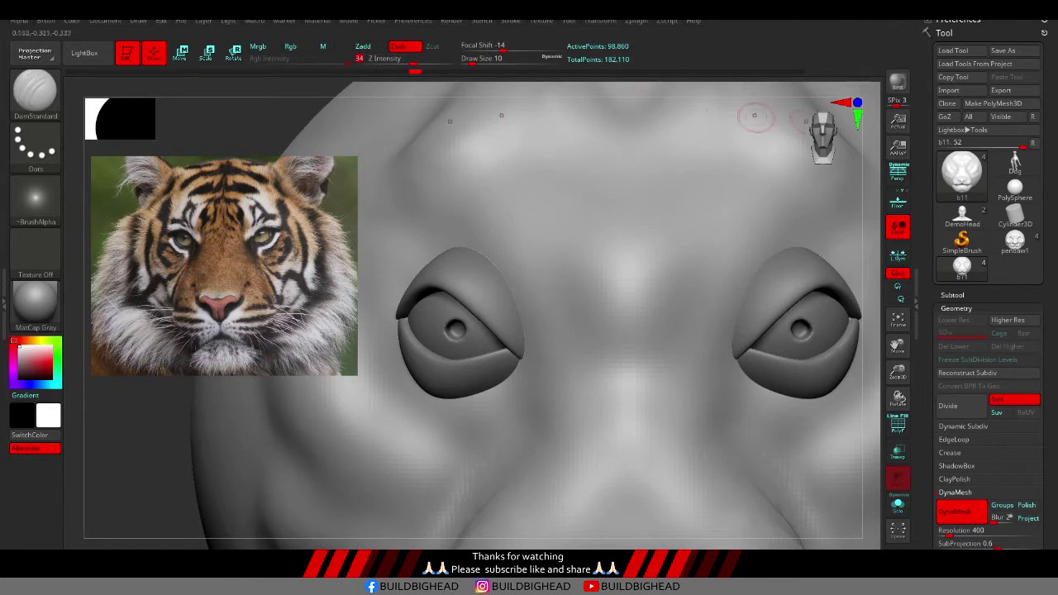
{"action": "key", "text": "d"}
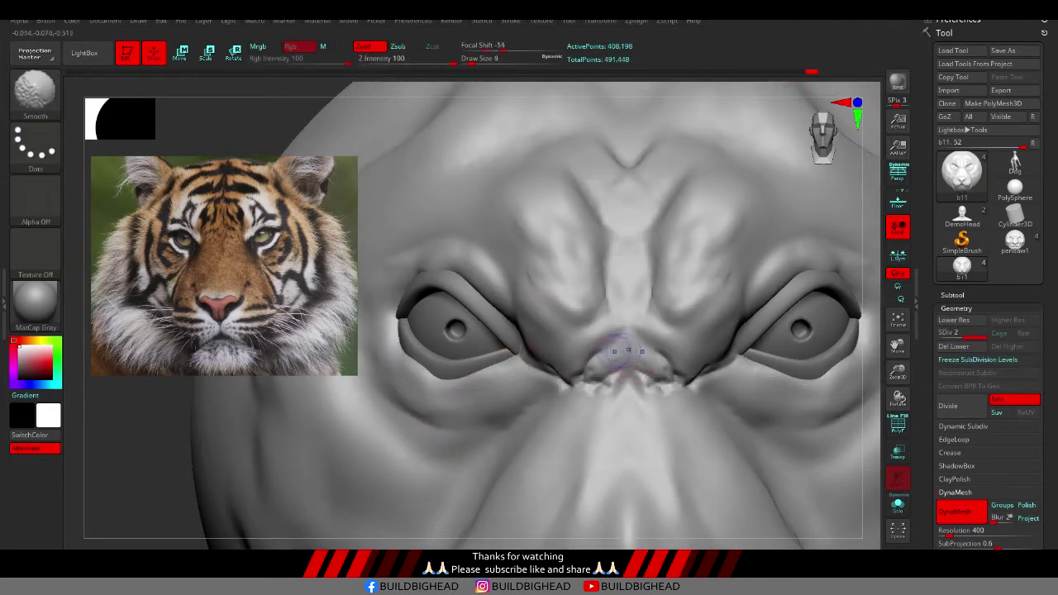
Step: Sculpt an arched nose-bridge ridge, smooth it, and carve creases into the brow
{"action": "left_click_drag", "start_coordinate": [570, 352], "coordinate": [686, 347]}
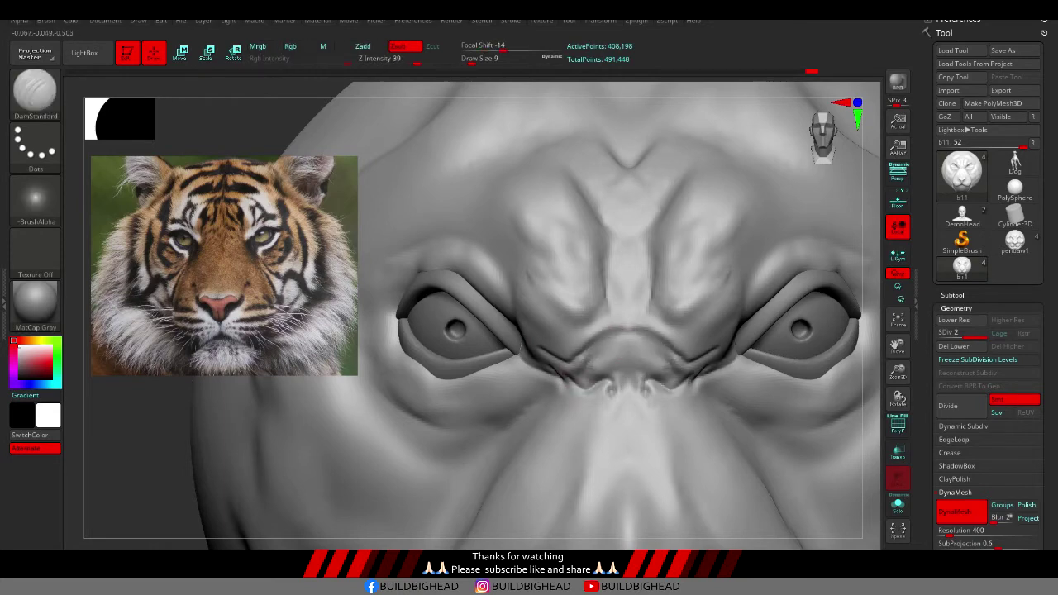
{"action": "right_click_drag", "start_coordinate": [585, 424], "coordinate": [677, 477]}
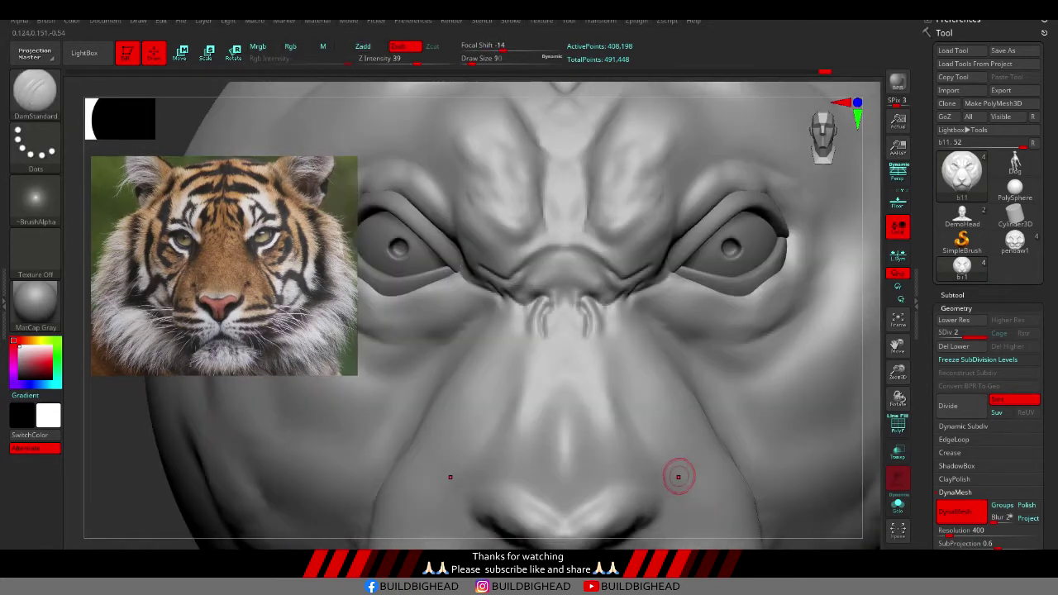
{"action": "left_click_drag", "start_coordinate": [545, 314], "coordinate": [578, 326], "text": "shift"}
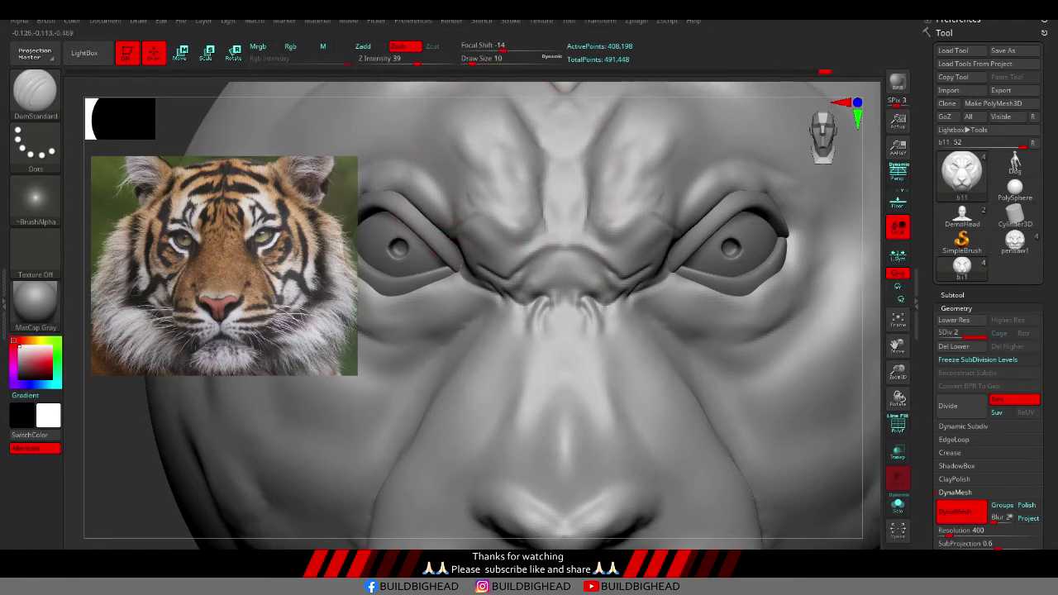
{"action": "left_click_drag", "start_coordinate": [530, 230], "coordinate": [521, 197], "text": "shift"}
{"action": "left_click_drag", "start_coordinate": [657, 181], "coordinate": [593, 206]}
{"action": "mouse_move", "coordinate": [467, 186]}
{"action": "left_mouse_down"}
{"action": "mouse_move", "coordinate": [533, 203]}
{"action": "mouse_move", "coordinate": [545, 190]}
{"action": "left_mouse_up"}
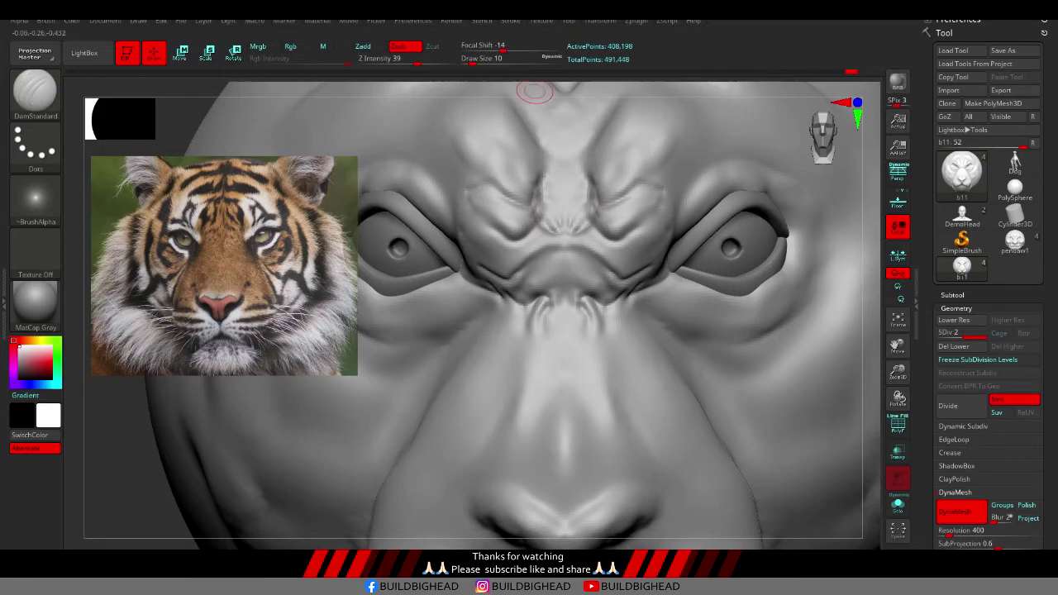
Step: Carve a V-shaped ridge into the brow centre and smooth its side lines
{"action": "key", "text": "f"}
{"action": "right_click_drag", "start_coordinate": [502, 330], "coordinate": [501, 219], "text": "alt"}
{"action": "left_click_drag", "start_coordinate": [463, 282], "coordinate": [529, 215]}
{"action": "mouse_move", "coordinate": [513, 281]}
{"action": "left_mouse_down", "text": "shift"}
{"action": "mouse_move", "coordinate": [472, 217]}
{"action": "mouse_move", "coordinate": [472, 166]}
{"action": "left_mouse_up", "text": "shift"}
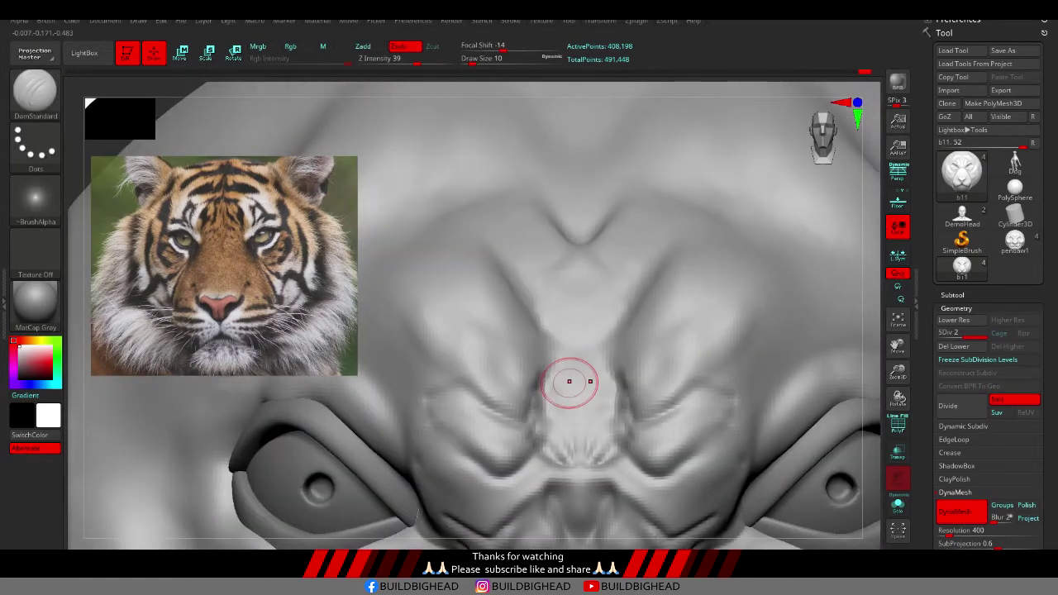
{"action": "left_click_drag", "start_coordinate": [390, 285], "coordinate": [409, 360]}
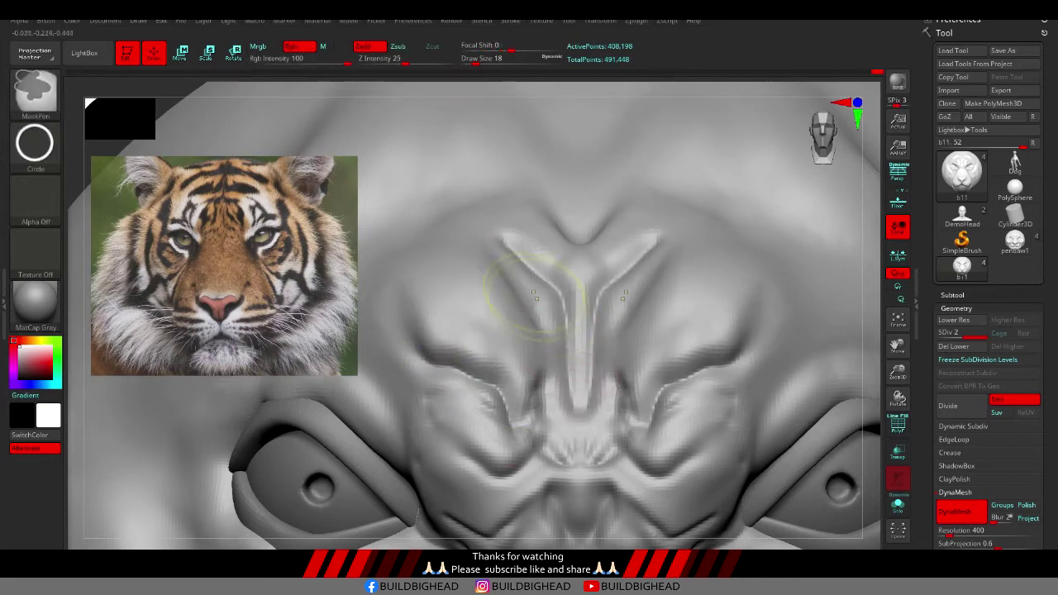
{"action": "left_click_drag", "start_coordinate": [529, 248], "coordinate": [579, 397], "text": "shift"}
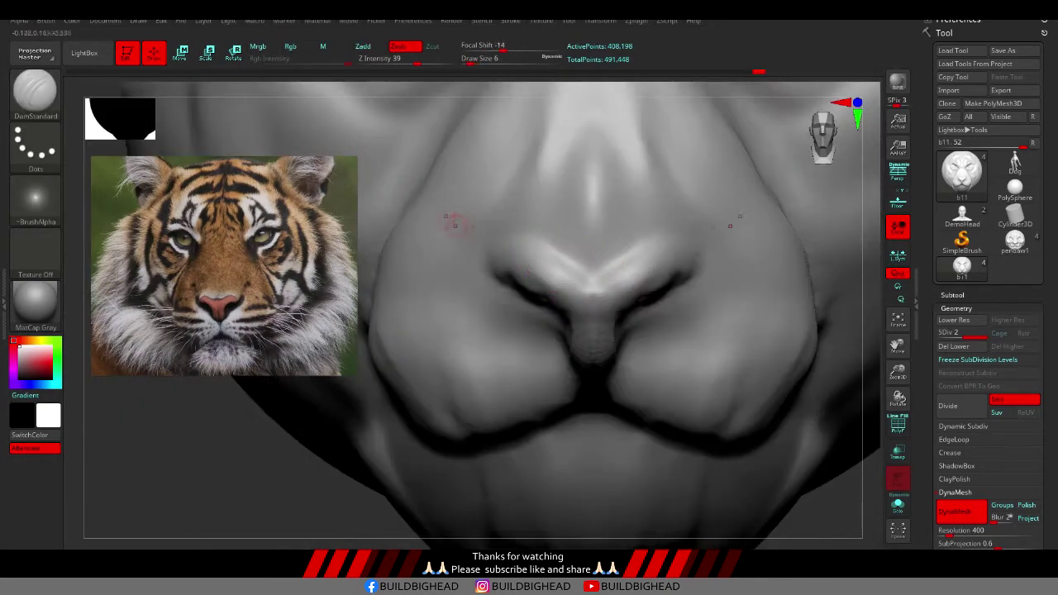
Step: Carve a V-shaped crease across the nose top and mirrored creases along both sides, smoothing near the nostrils
{"action": "mouse_move", "coordinate": [543, 247]}
{"action": "left_mouse_down"}
{"action": "mouse_move", "coordinate": [653, 236]}
{"action": "mouse_move", "coordinate": [522, 239]}
{"action": "left_mouse_up"}
{"action": "key", "text": "shift"}
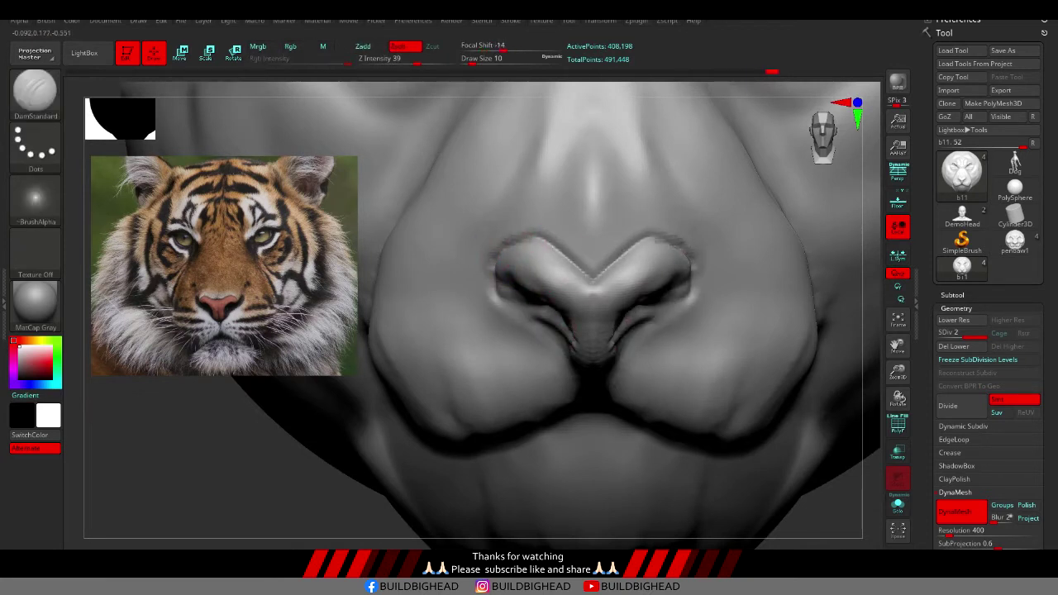
{"action": "key", "text": "ctrl"}
{"action": "key", "text": "f"}
{"action": "scroll", "coordinate": [548, 333], "scroll_direction": "up", "scroll_amount": 5}
{"action": "left_click_drag", "start_coordinate": [463, 296], "coordinate": [463, 401]}
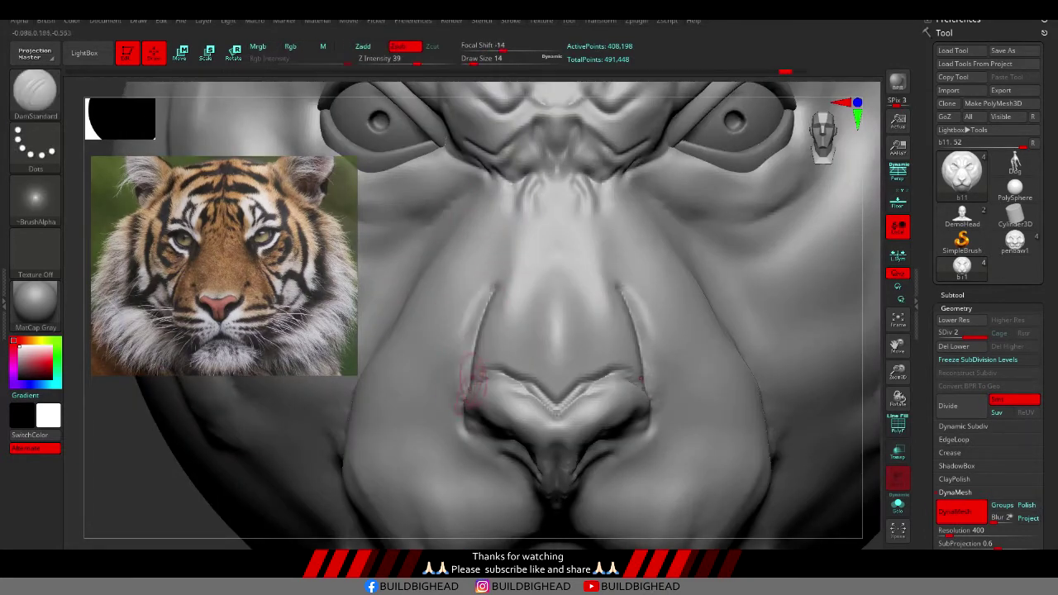
{"action": "left_click_drag", "start_coordinate": [453, 273], "coordinate": [463, 348], "text": "shift"}
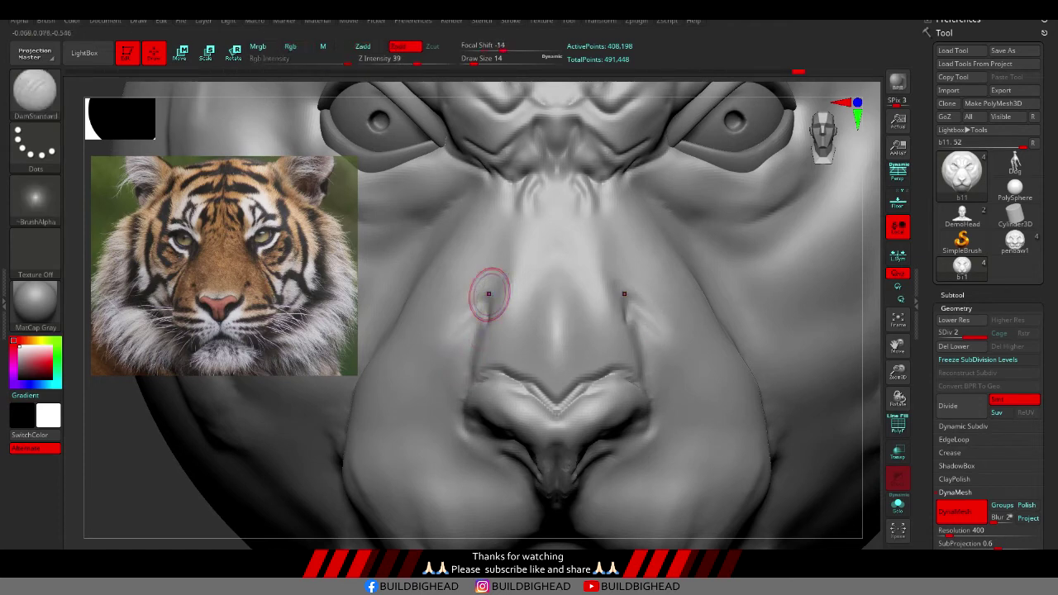
Step: Carve a diagonal crease along the cheek beside the nose in a three-quarter view
{"action": "key", "text": "f"}
{"action": "scroll", "coordinate": [579, 347], "scroll_direction": "up", "scroll_amount": 5}
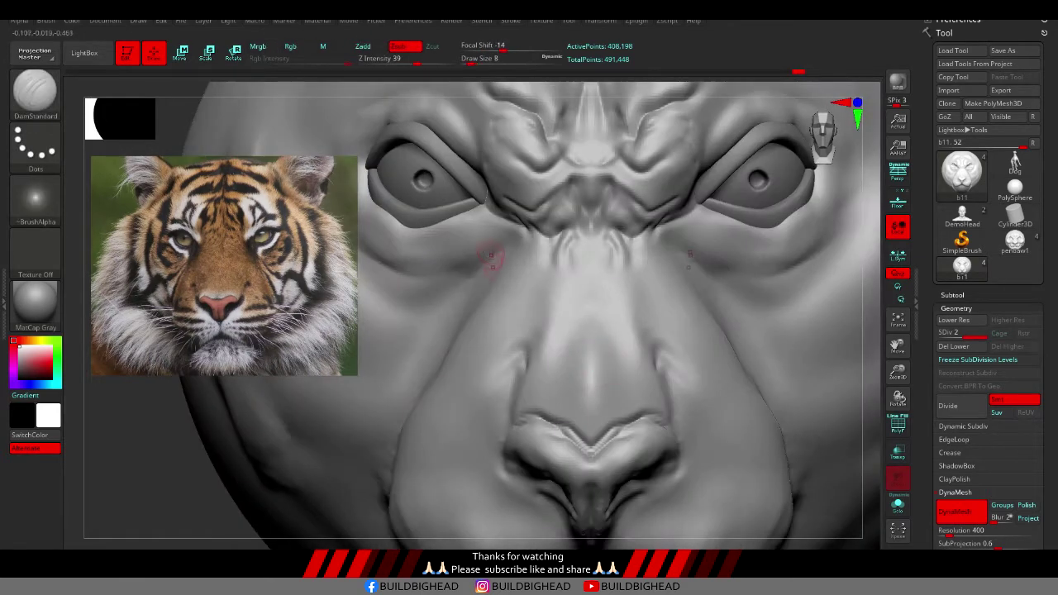
{"action": "key", "text": "f"}
{"action": "right_click_drag", "start_coordinate": [497, 266], "coordinate": [571, 268]}
{"action": "mouse_move", "coordinate": [496, 215]}
{"action": "left_mouse_down"}
{"action": "mouse_move", "coordinate": [438, 331]}
{"action": "mouse_move", "coordinate": [465, 264]}
{"action": "left_mouse_up"}
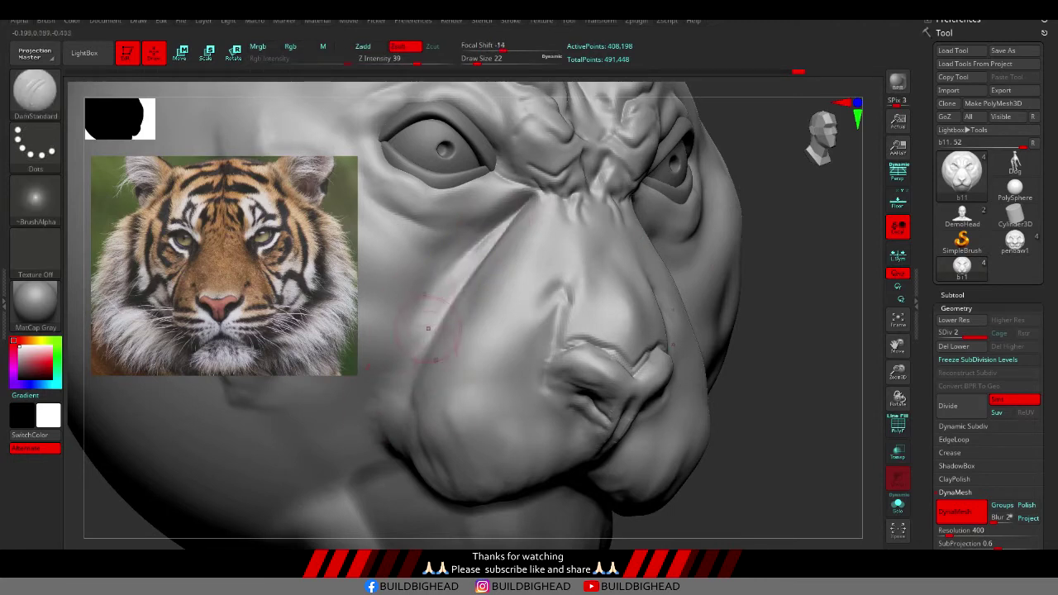
{"action": "right_click_drag", "start_coordinate": [563, 445], "coordinate": [629, 304]}
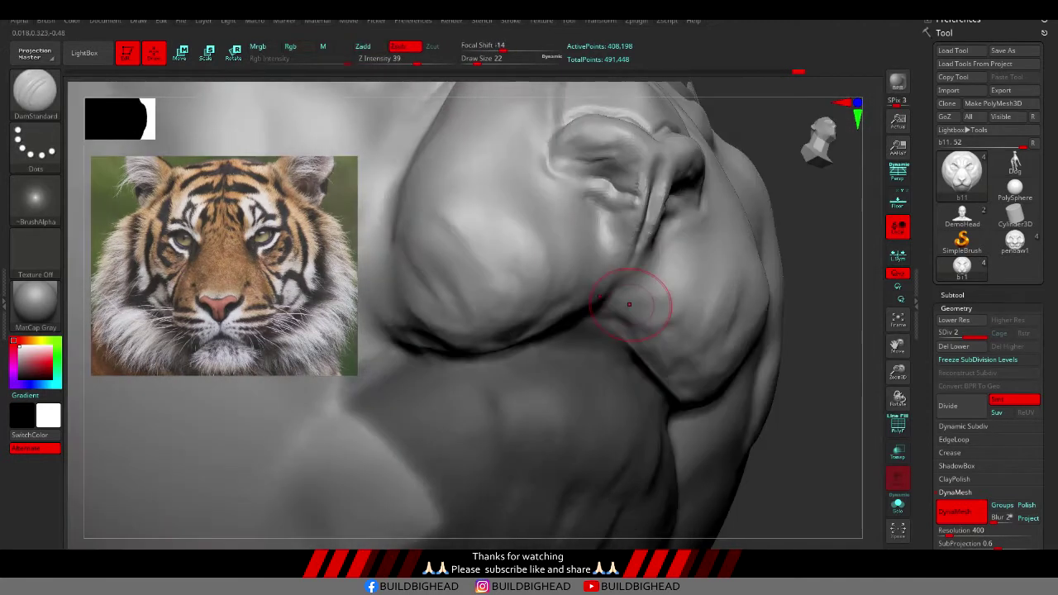
{"action": "mouse_move", "coordinate": [515, 374]}
{"action": "right_mouse_down"}
{"action": "mouse_move", "coordinate": [791, 409]}
{"action": "mouse_move", "coordinate": [721, 335]}
{"action": "right_mouse_up"}
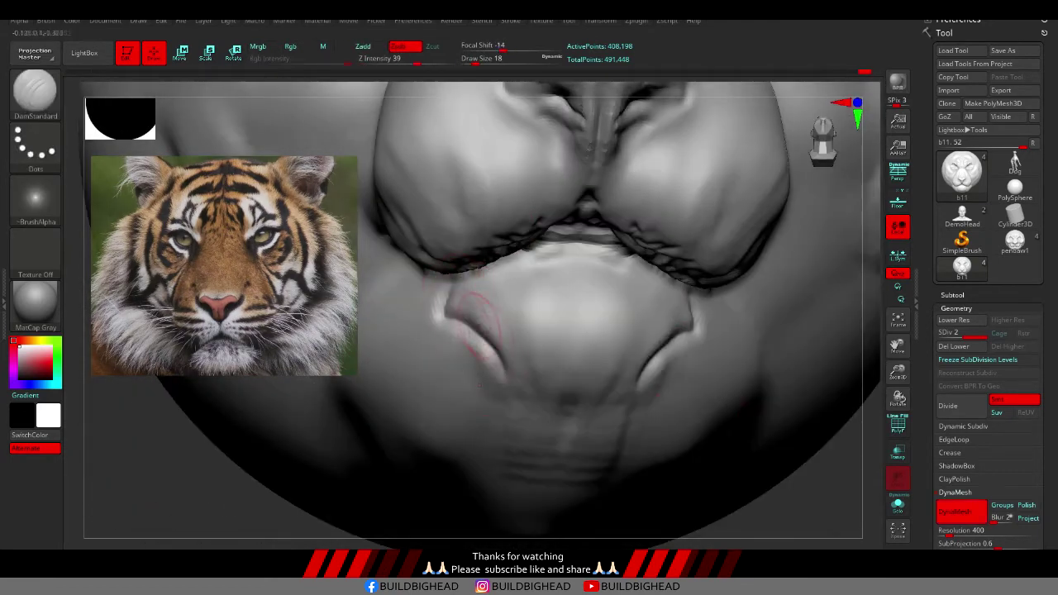
Step: Carve mirrored vertical grooves into the lower lip with DamStandard
{"action": "mouse_move", "coordinate": [447, 380]}
{"action": "left_mouse_down"}
{"action": "mouse_move", "coordinate": [430, 288]}
{"action": "mouse_move", "coordinate": [450, 372]}
{"action": "left_mouse_up"}
{"action": "left_click_drag", "start_coordinate": [504, 273], "coordinate": [504, 356]}
{"action": "left_click_drag", "start_coordinate": [455, 331], "coordinate": [455, 405]}
{"action": "left_click_drag", "start_coordinate": [508, 356], "coordinate": [470, 278]}
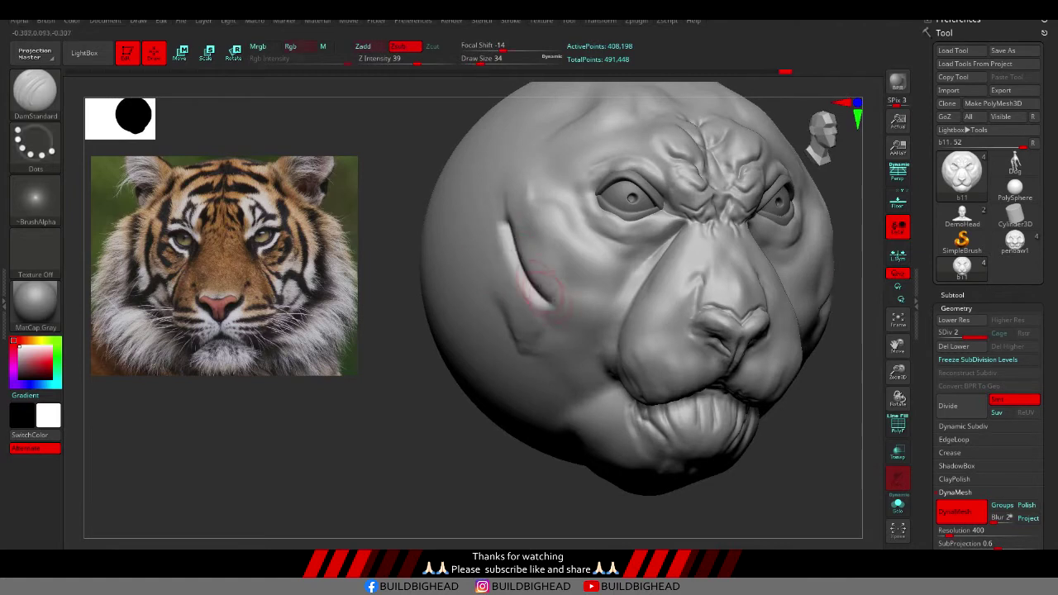
Step: Smooth the cheek crease, build up volume on the left cheek, then smooth the patch
{"action": "left_click_drag", "start_coordinate": [542, 290], "coordinate": [587, 308], "text": "shift"}
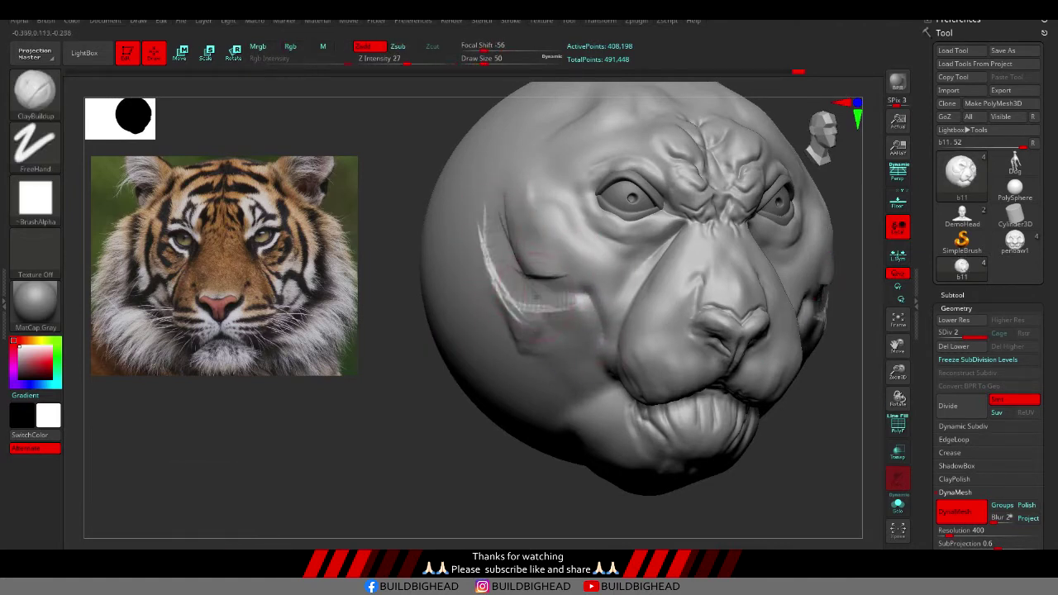
{"action": "left_click_drag", "start_coordinate": [562, 289], "coordinate": [538, 331]}
{"action": "left_click_drag", "start_coordinate": [496, 248], "coordinate": [529, 363]}
{"action": "left_click_drag", "start_coordinate": [463, 273], "coordinate": [546, 389]}
{"action": "mouse_move", "coordinate": [479, 297]}
{"action": "left_mouse_down"}
{"action": "mouse_move", "coordinate": [529, 364]}
{"action": "mouse_move", "coordinate": [482, 357]}
{"action": "left_mouse_up"}
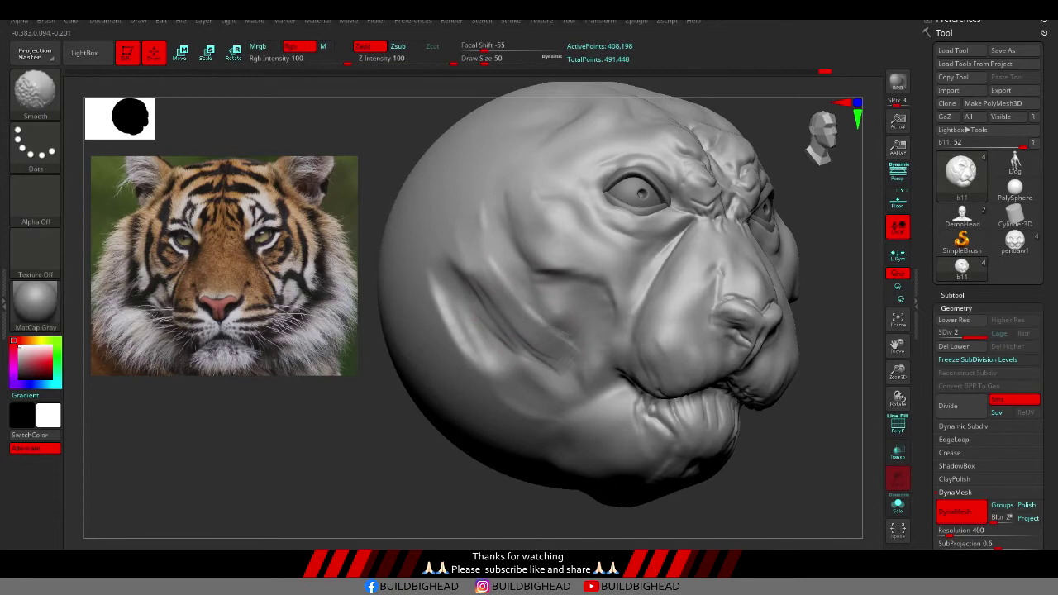
{"action": "left_click_drag", "start_coordinate": [554, 298], "coordinate": [570, 397], "text": "shift"}
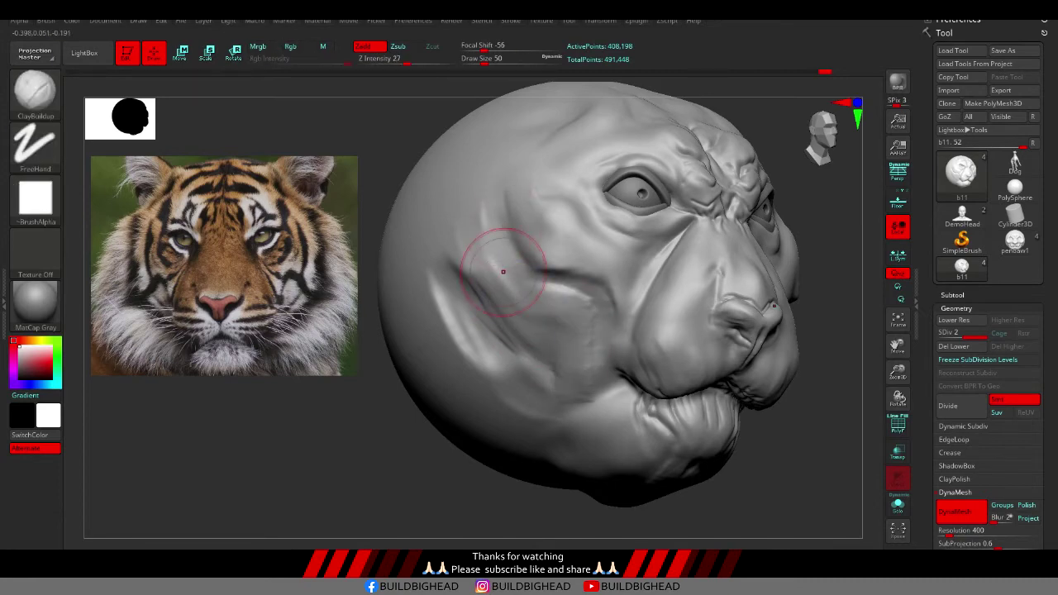
Step: Sculpt a series of strokes on the cheek below the eye from a front view
{"action": "key", "text": "f"}
{"action": "left_click_drag", "start_coordinate": [496, 331], "coordinate": [496, 207], "text": "alt"}
{"action": "left_click_drag", "start_coordinate": [529, 331], "coordinate": [506, 310], "text": "alt"}
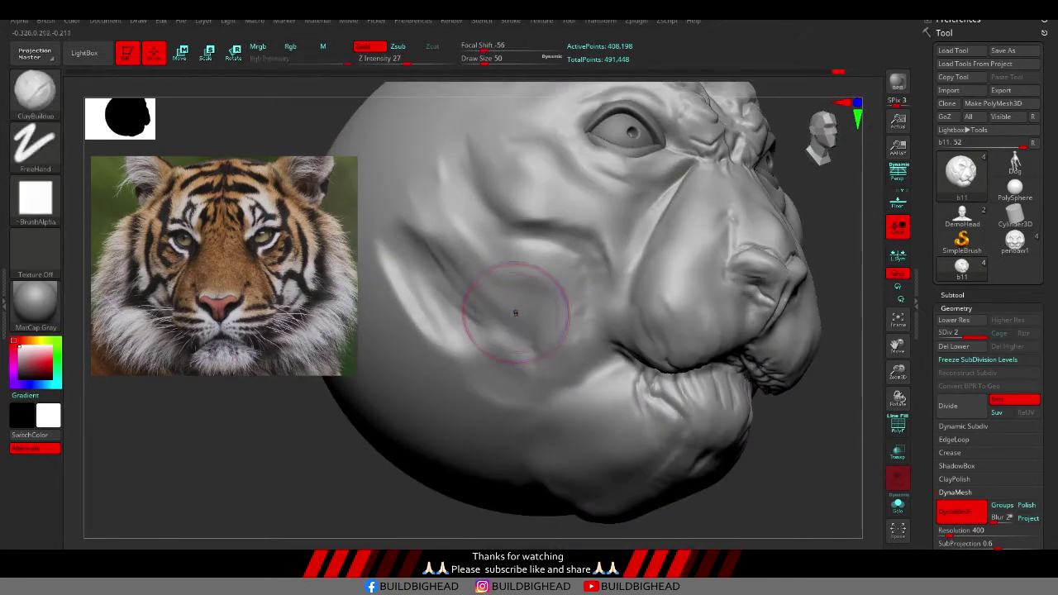
{"action": "mouse_move", "coordinate": [623, 352]}
{"action": "left_mouse_down", "text": "shift"}
{"action": "mouse_move", "coordinate": [529, 356]}
{"action": "mouse_move", "coordinate": [491, 401]}
{"action": "mouse_move", "coordinate": [496, 355]}
{"action": "mouse_move", "coordinate": [550, 317]}
{"action": "left_mouse_up", "text": "shift"}
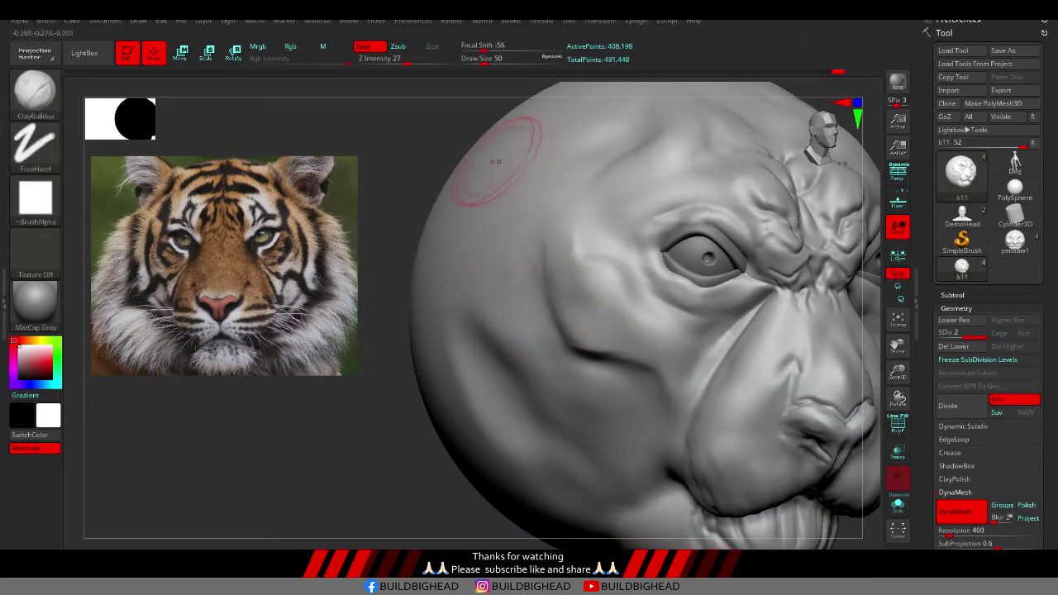
{"action": "left_click_drag", "start_coordinate": [545, 240], "coordinate": [517, 347]}
{"action": "left_click_drag", "start_coordinate": [537, 264], "coordinate": [628, 388]}
{"action": "left_click_drag", "start_coordinate": [579, 273], "coordinate": [686, 413]}
{"action": "left_click_drag", "start_coordinate": [578, 306], "coordinate": [691, 381], "text": "shift"}
Step: Sculpt several wrinkle strokes into the brow above the eye
{"action": "key", "text": "z"}
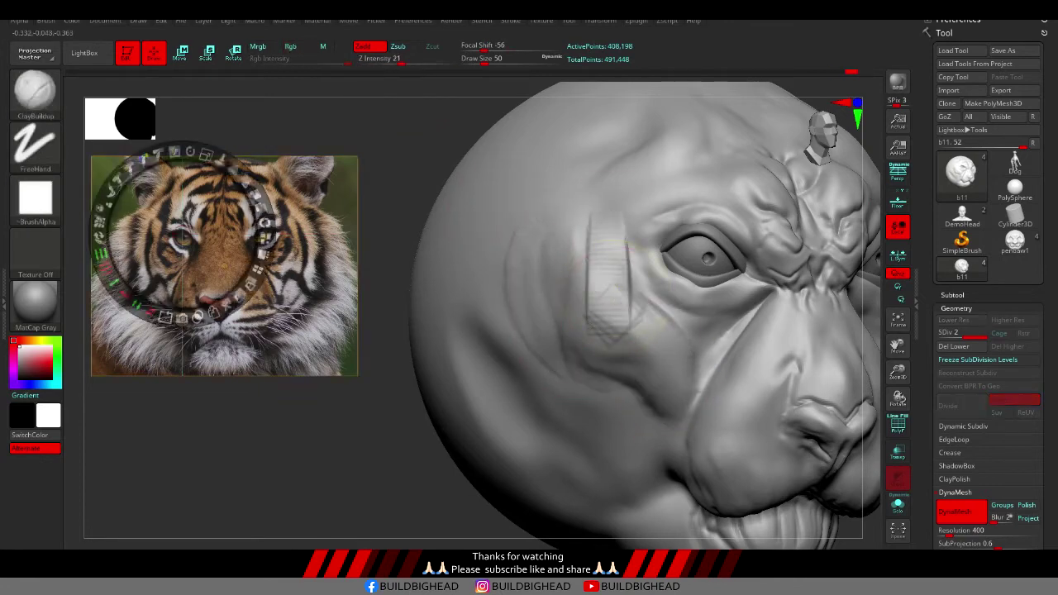
{"action": "key", "text": "z"}
{"action": "left_click_drag", "start_coordinate": [582, 248], "coordinate": [681, 182]}
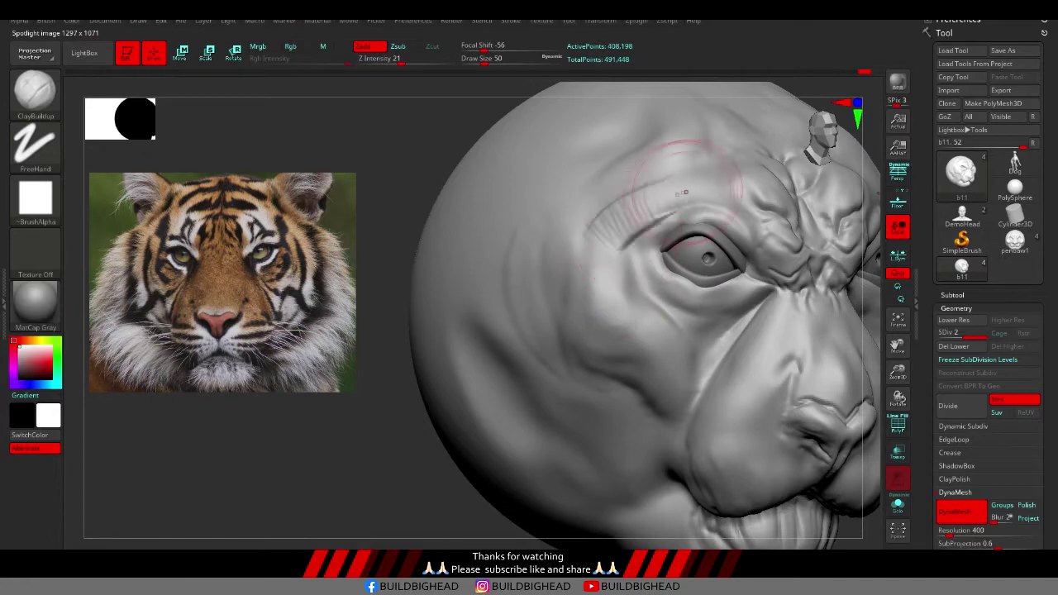
{"action": "left_click_drag", "start_coordinate": [637, 224], "coordinate": [736, 149], "text": "shift"}
{"action": "left_click_drag", "start_coordinate": [611, 248], "coordinate": [678, 215]}
Step: Sculpt curved wrinkle ridges above both eyes from the top of the skull and smooth them
{"action": "left_click_drag", "start_coordinate": [463, 347], "coordinate": [380, 347], "text": "alt"}
{"action": "left_click_drag", "start_coordinate": [463, 479], "coordinate": [463, 430]}
{"action": "left_click_drag", "start_coordinate": [414, 496], "coordinate": [413, 372], "text": "alt"}
{"action": "left_click_drag", "start_coordinate": [389, 265], "coordinate": [389, 348]}
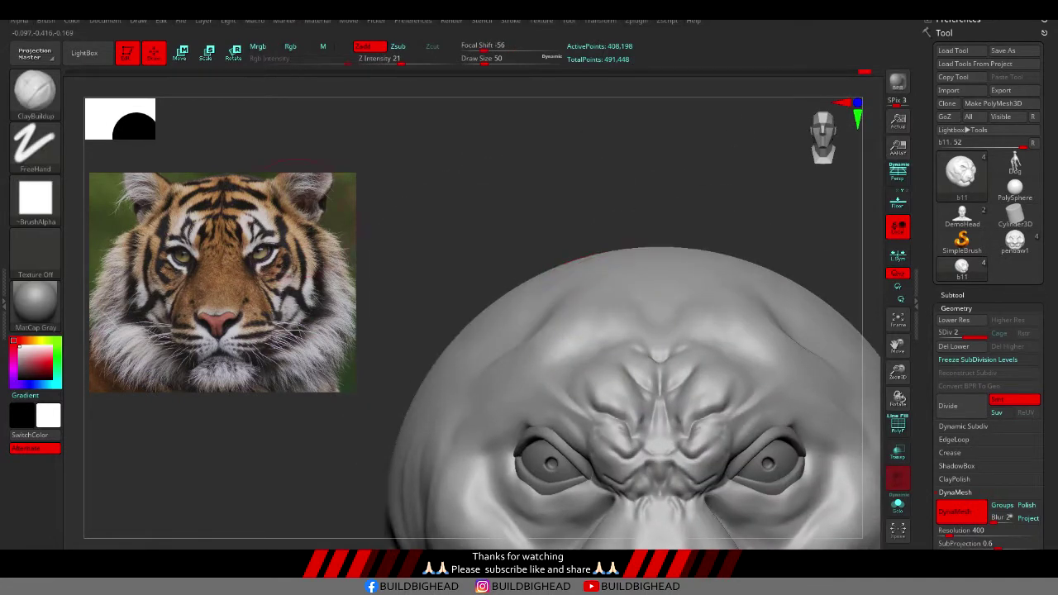
{"action": "left_click_drag", "start_coordinate": [579, 272], "coordinate": [488, 388]}
{"action": "left_click_drag", "start_coordinate": [620, 281], "coordinate": [546, 380]}
{"action": "left_click_drag", "start_coordinate": [578, 314], "coordinate": [512, 380], "text": "shift"}
{"action": "left_click_drag", "start_coordinate": [562, 331], "coordinate": [529, 397], "text": "shift"}
Step: Rework the brow ridges and sculpt curved ridges at the left temple
{"action": "left_click_drag", "start_coordinate": [662, 330], "coordinate": [711, 347]}
{"action": "left_click_drag", "start_coordinate": [388, 215], "coordinate": [446, 248]}
{"action": "mouse_move", "coordinate": [463, 372]}
{"action": "left_mouse_down"}
{"action": "mouse_move", "coordinate": [455, 427]}
{"action": "mouse_move", "coordinate": [480, 372]}
{"action": "left_mouse_up"}
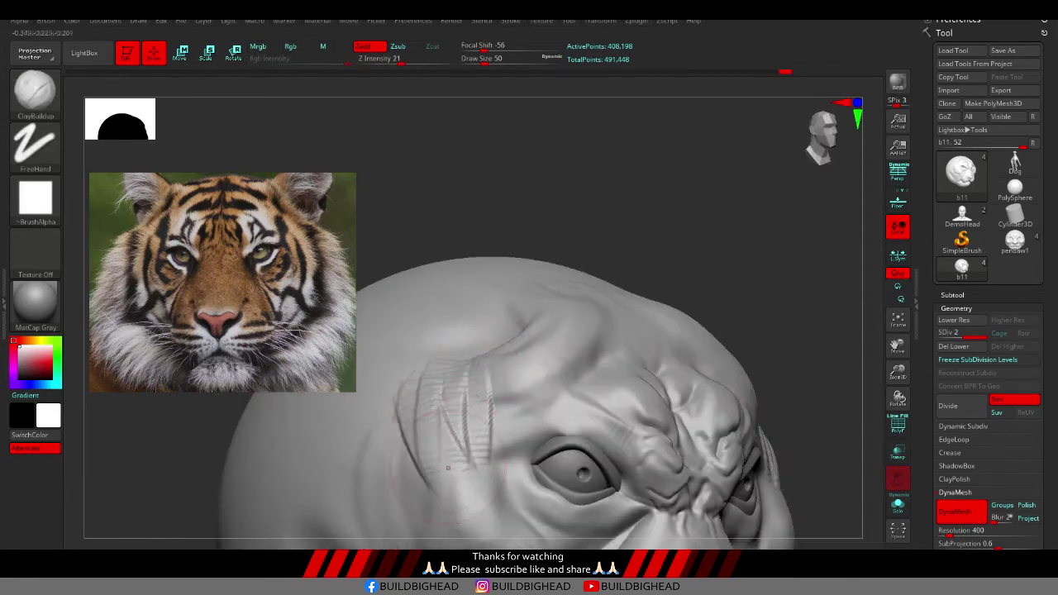
{"action": "left_click_drag", "start_coordinate": [388, 397], "coordinate": [463, 479]}
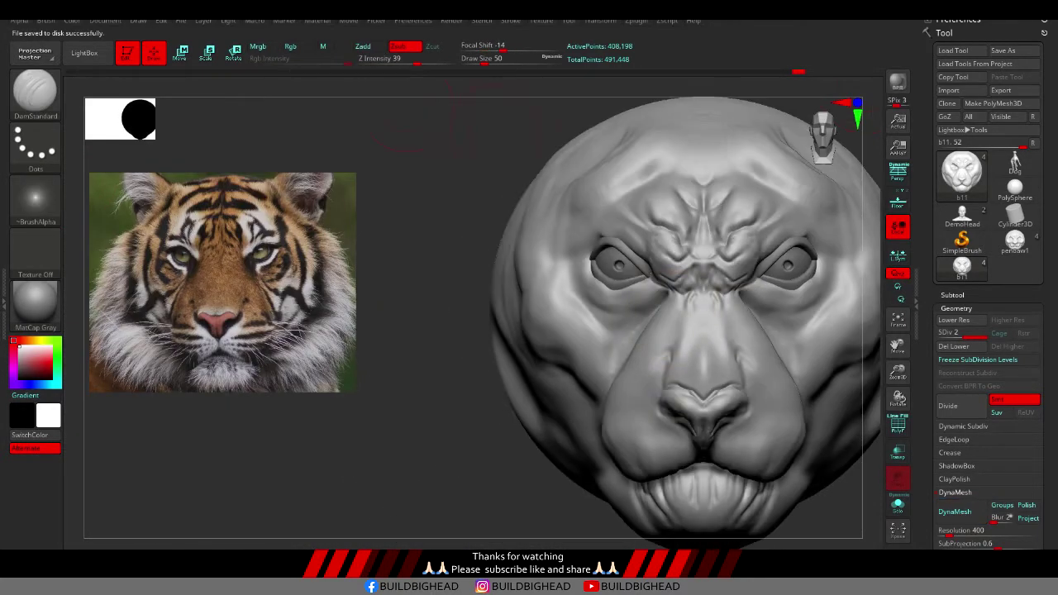
Step: Carve and Shift-smooth a crease on the cheek under the left eye
{"action": "mouse_move", "coordinate": [477, 87]}
{"action": "right_mouse_down", "text": "ctrl"}
{"action": "mouse_move", "coordinate": [559, 263]}
{"action": "mouse_move", "coordinate": [455, 310]}
{"action": "right_mouse_up", "text": "ctrl"}
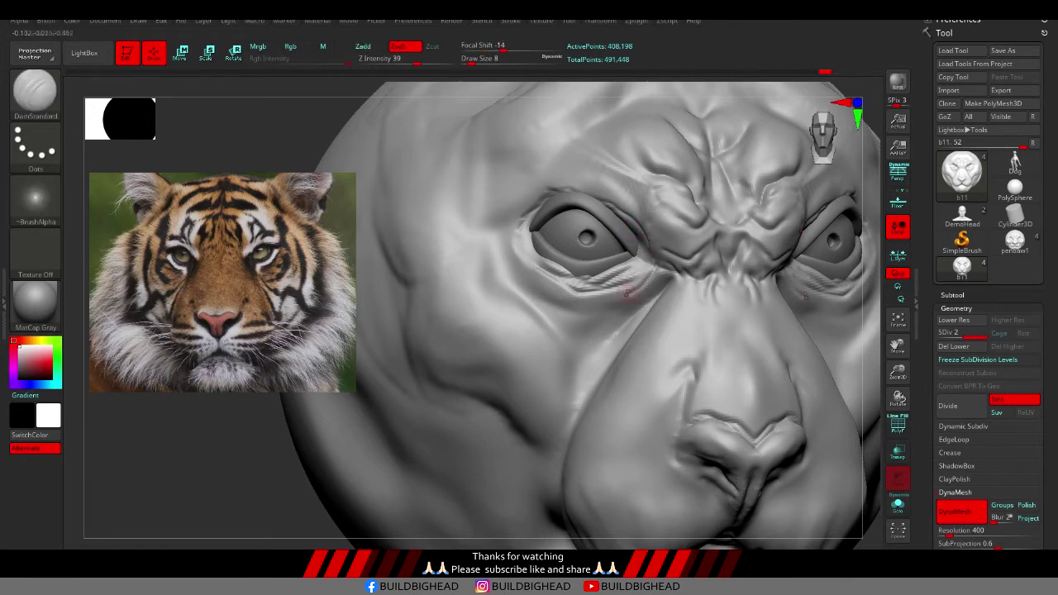
{"action": "right_click_drag", "start_coordinate": [570, 277], "coordinate": [512, 285]}
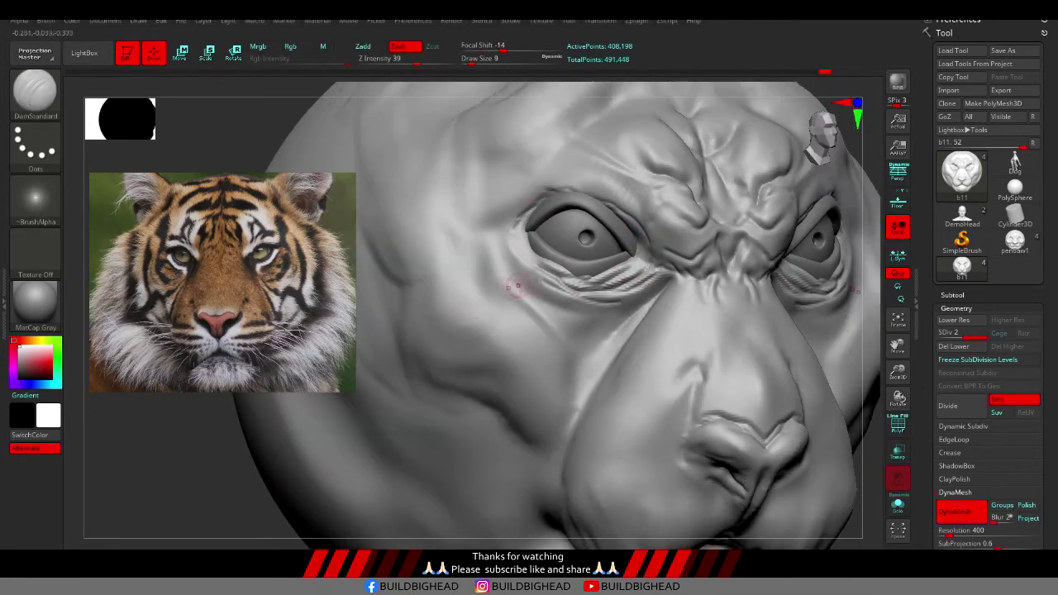
{"action": "left_click_drag", "start_coordinate": [508, 387], "coordinate": [438, 453]}
{"action": "key", "text": "shift"}
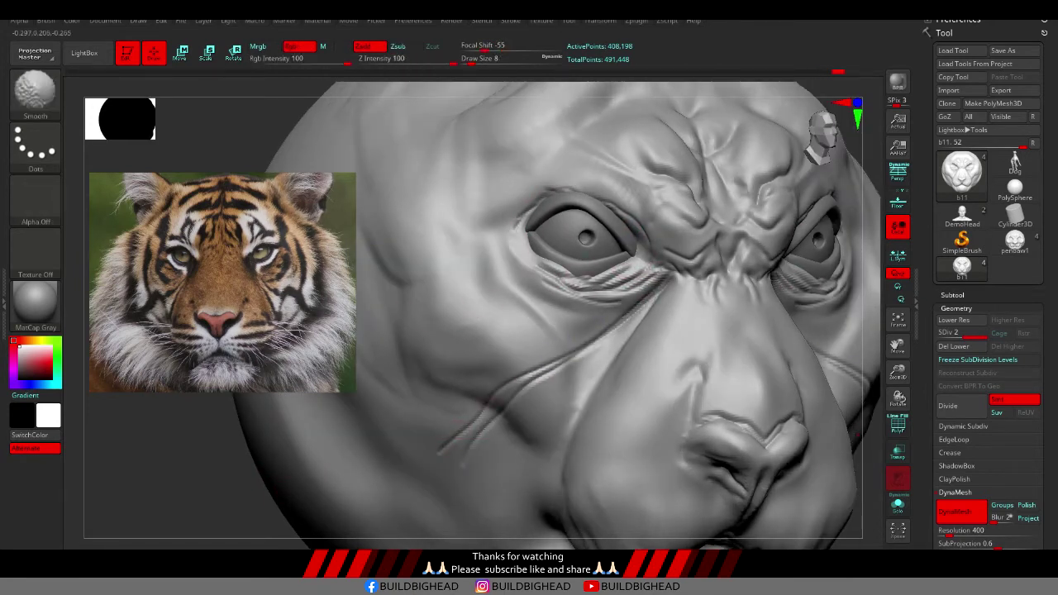
{"action": "mouse_move", "coordinate": [484, 413]}
{"action": "right_mouse_down", "text": "shift"}
{"action": "mouse_move", "coordinate": [605, 336]}
{"action": "mouse_move", "coordinate": [521, 245]}
{"action": "right_mouse_up", "text": "shift"}
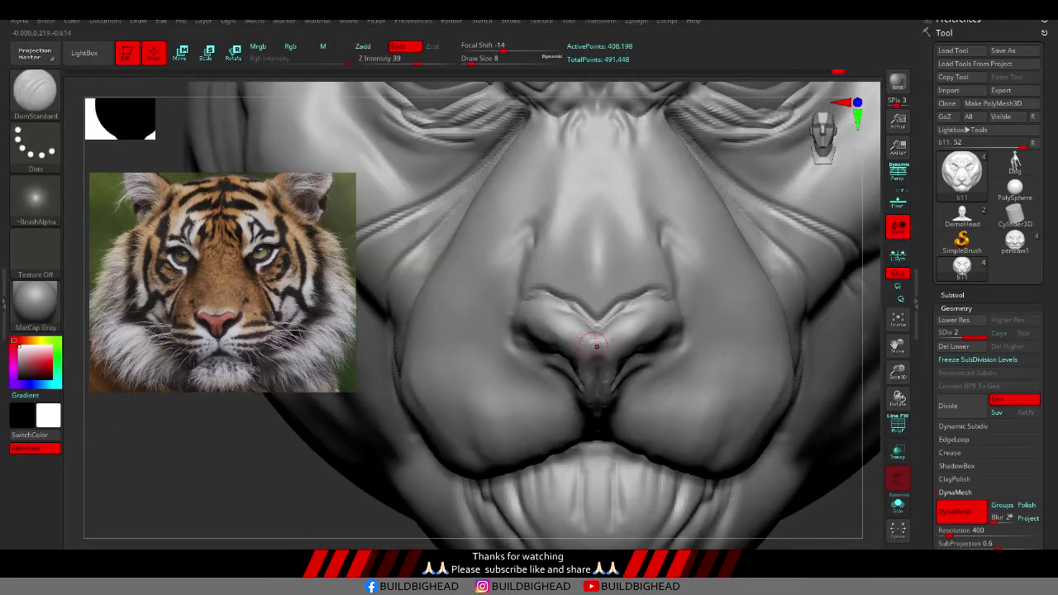
Step: Carve a horizontal groove across the muzzle below the whisker lines and check it from several angles
{"action": "mouse_move", "coordinate": [182, 399]}
{"action": "right_mouse_down", "text": "alt"}
{"action": "mouse_move", "coordinate": [513, 281]}
{"action": "mouse_move", "coordinate": [507, 310]}
{"action": "right_mouse_up", "text": "alt"}
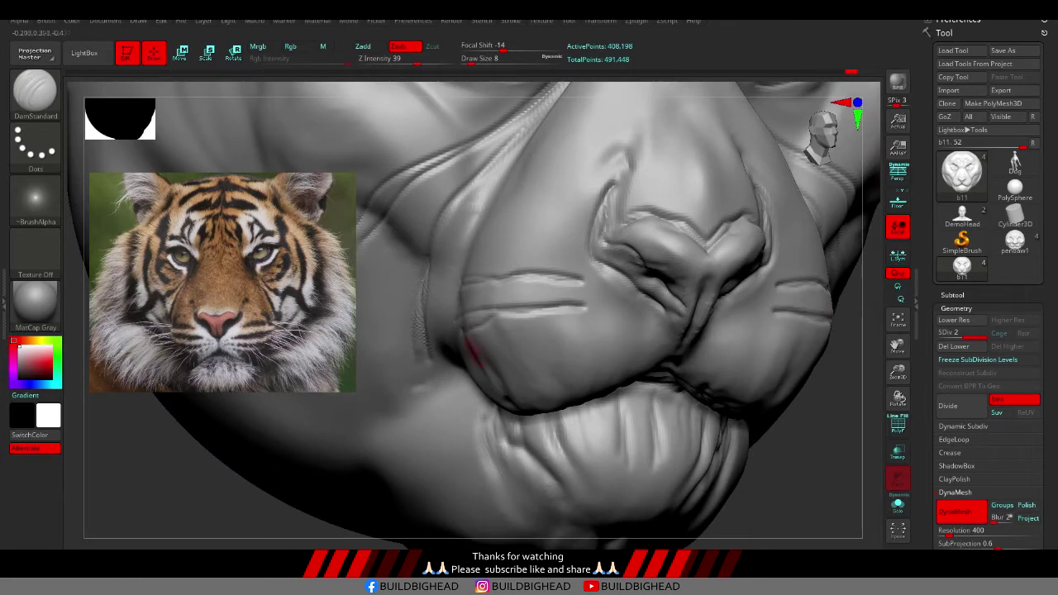
{"action": "left_click_drag", "start_coordinate": [480, 364], "coordinate": [616, 344]}
{"action": "right_click_drag", "start_coordinate": [597, 377], "coordinate": [536, 248]}
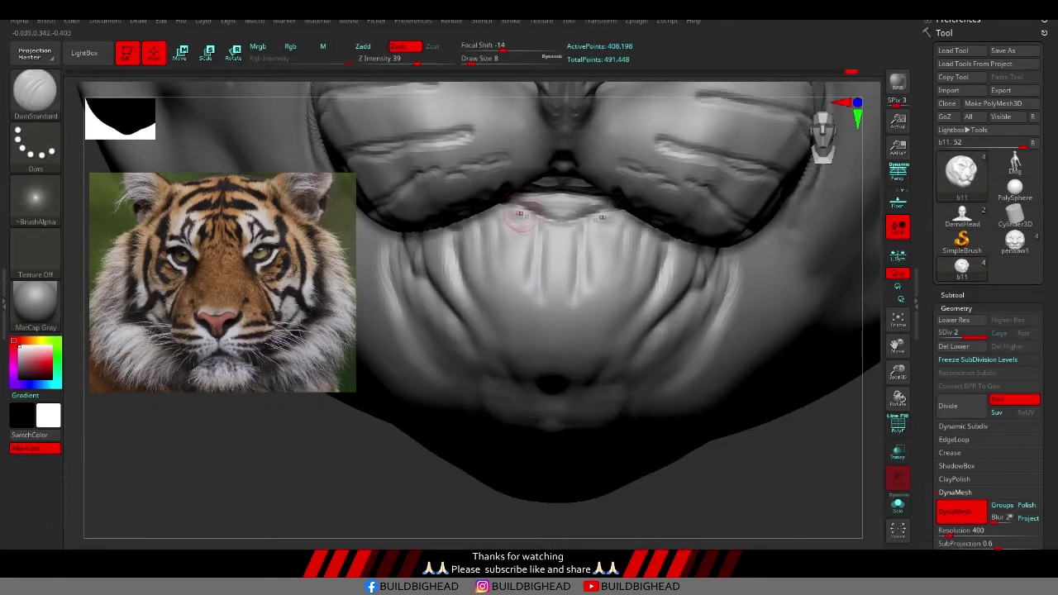
{"action": "right_click_drag", "start_coordinate": [529, 219], "coordinate": [614, 323]}
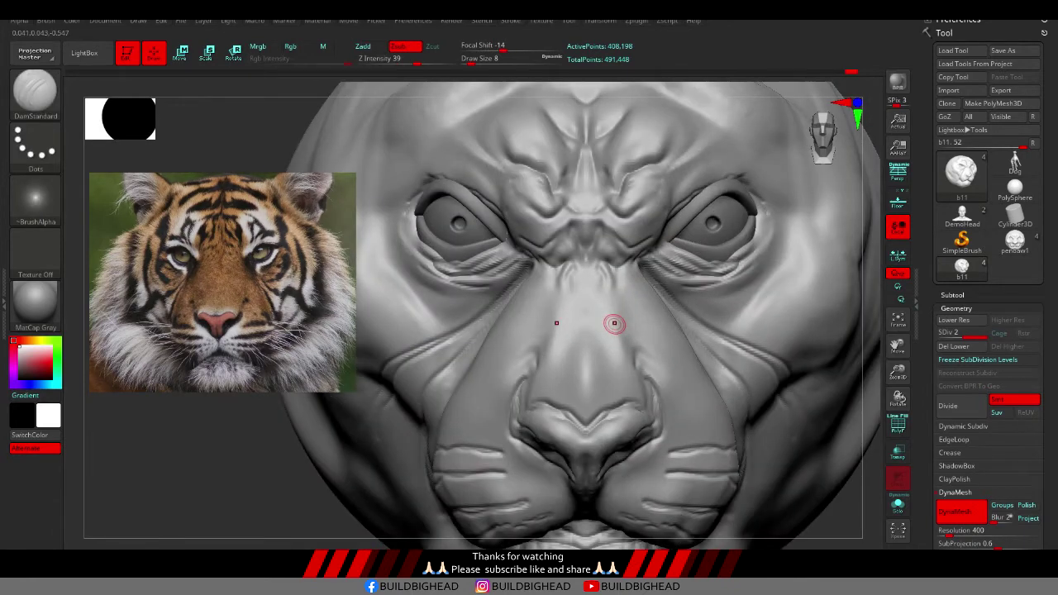
{"action": "right_click_drag", "start_coordinate": [296, 228], "coordinate": [598, 352]}
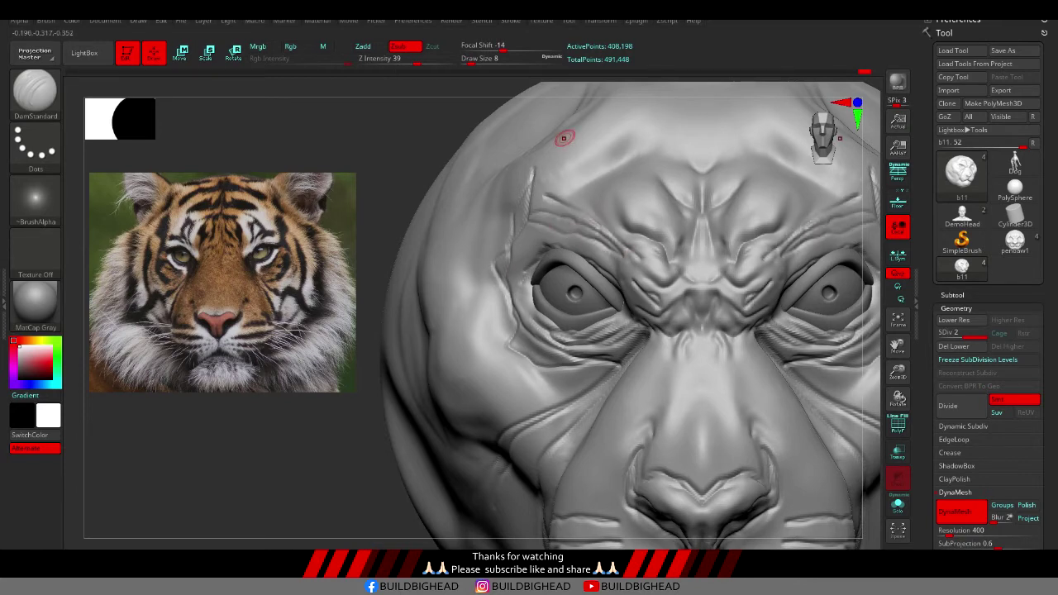
{"action": "right_click_drag", "start_coordinate": [657, 369], "coordinate": [545, 310], "text": "alt"}
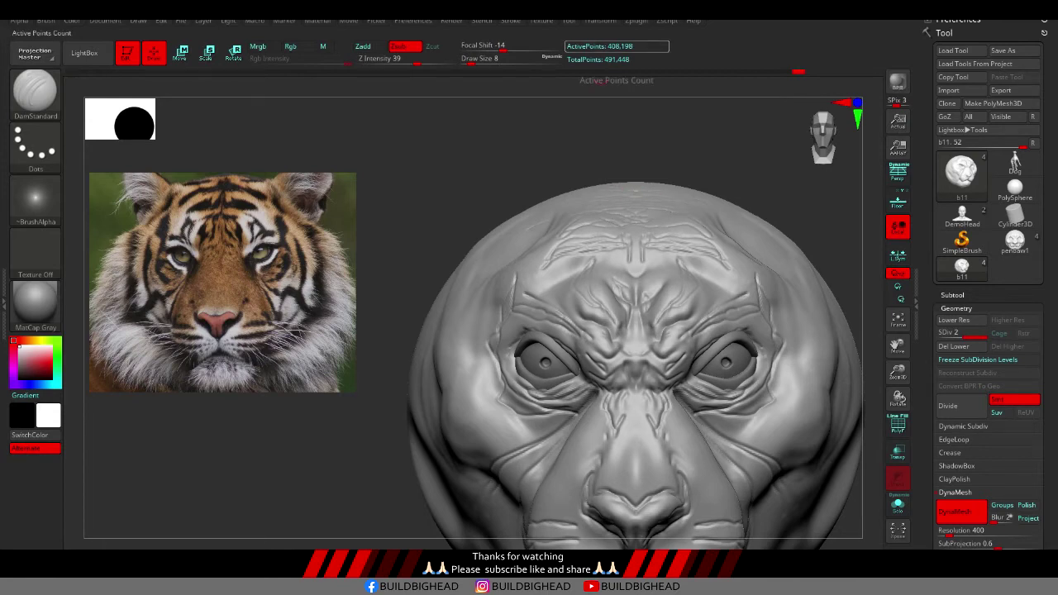
{"action": "right_click_drag", "start_coordinate": [451, 301], "coordinate": [430, 272], "text": "alt"}
{"action": "key", "text": "bracketright"}
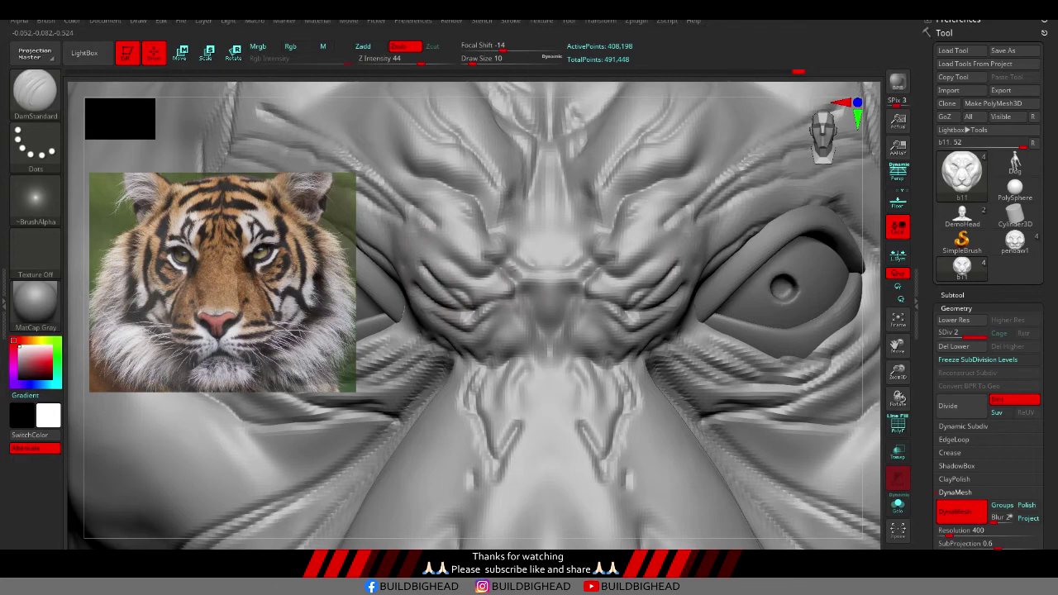
Step: Sculpt symmetric nose-bridge detail and smooth the inner brow wrinkles between the eyes
{"action": "left_click_drag", "start_coordinate": [496, 285], "coordinate": [537, 352]}
{"action": "right_click_drag", "start_coordinate": [535, 356], "coordinate": [596, 282], "text": "alt"}
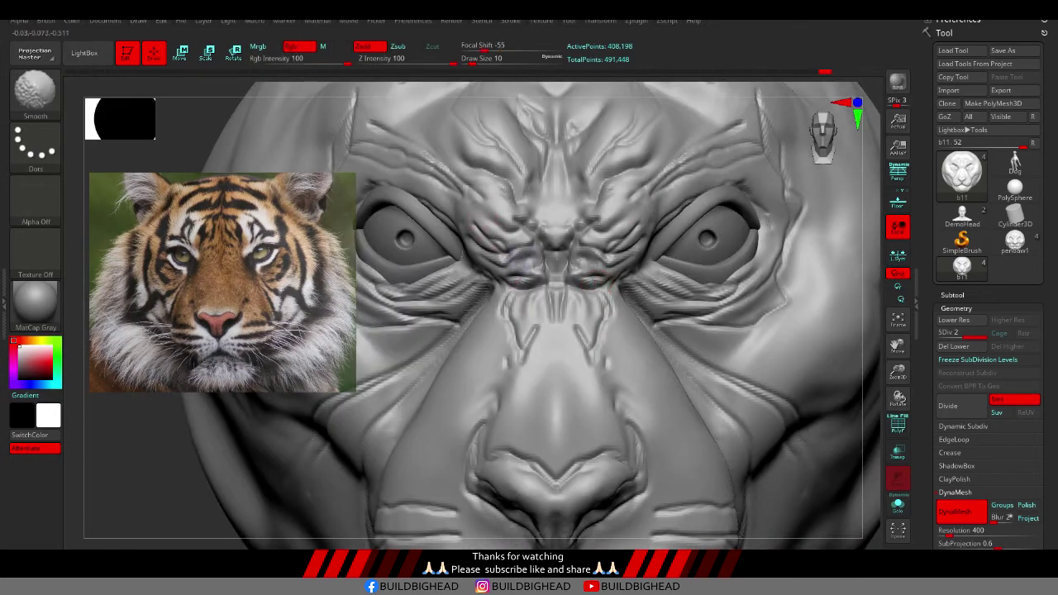
{"action": "left_click_drag", "start_coordinate": [596, 282], "coordinate": [583, 299], "text": "shift"}
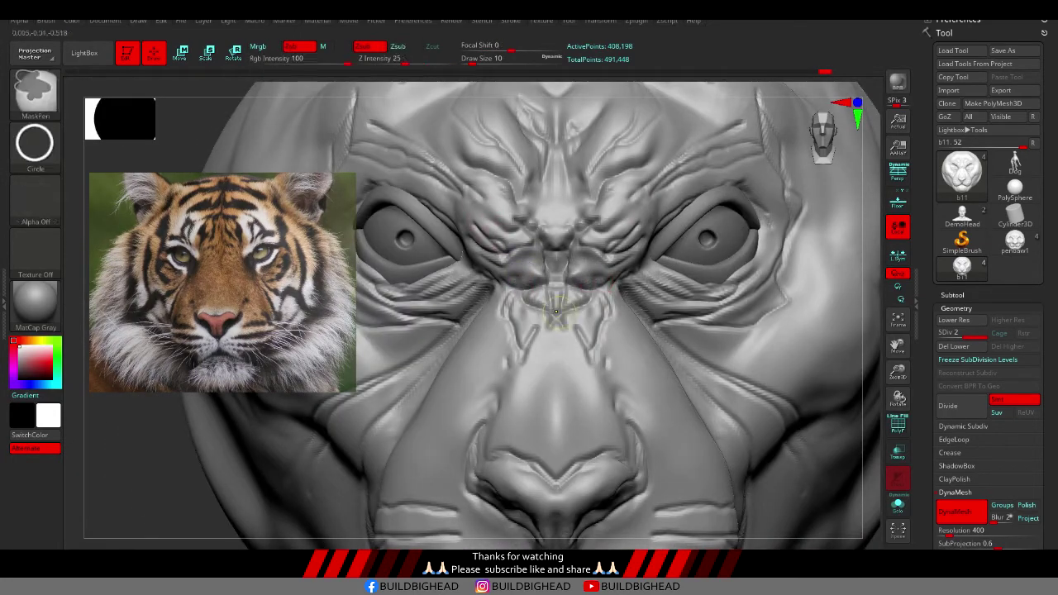
{"action": "right_click_drag", "start_coordinate": [536, 326], "coordinate": [624, 324], "text": "alt"}
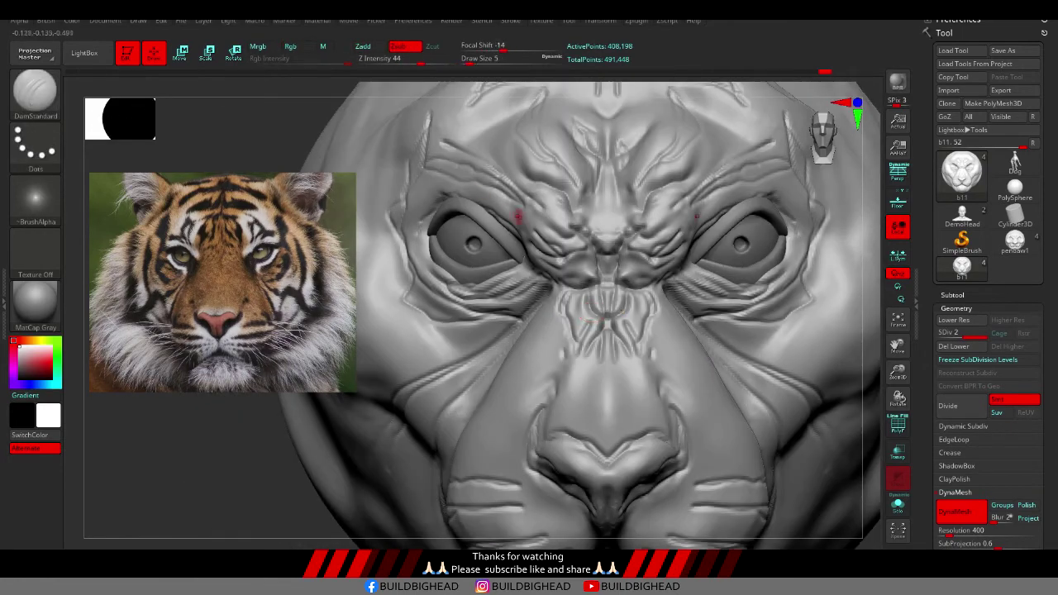
{"action": "left_click_drag", "start_coordinate": [533, 228], "coordinate": [515, 221], "text": "shift"}
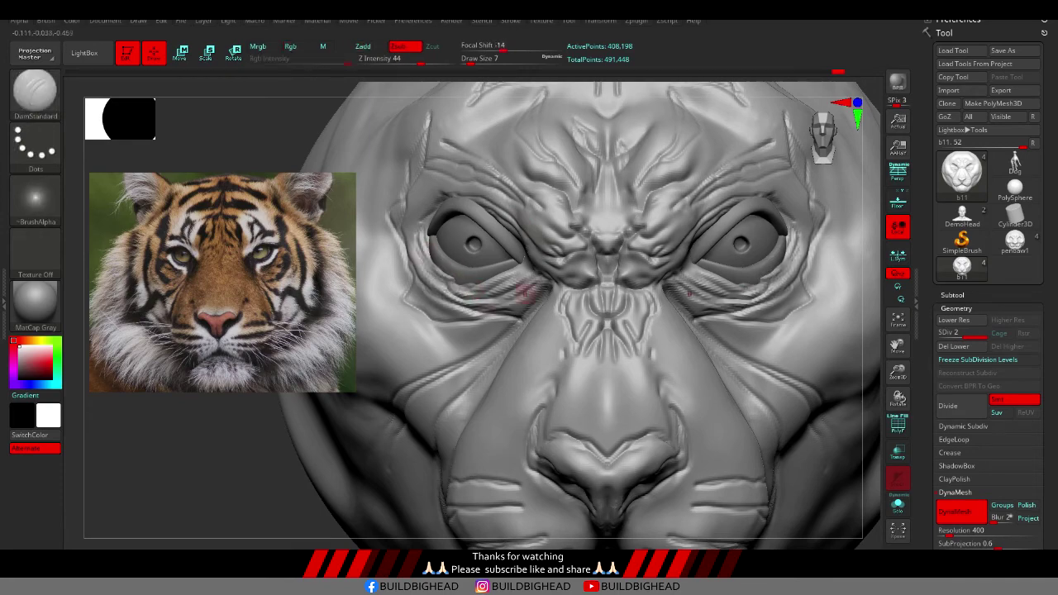
Step: Soften the cheek bump into a fold, deepen the crease below the eye, and smooth the lip fold
{"action": "mouse_move", "coordinate": [422, 290]}
{"action": "right_mouse_down"}
{"action": "mouse_move", "coordinate": [586, 297]}
{"action": "mouse_move", "coordinate": [496, 300]}
{"action": "right_mouse_up"}
{"action": "left_click_drag", "start_coordinate": [414, 285], "coordinate": [430, 355], "text": "shift"}
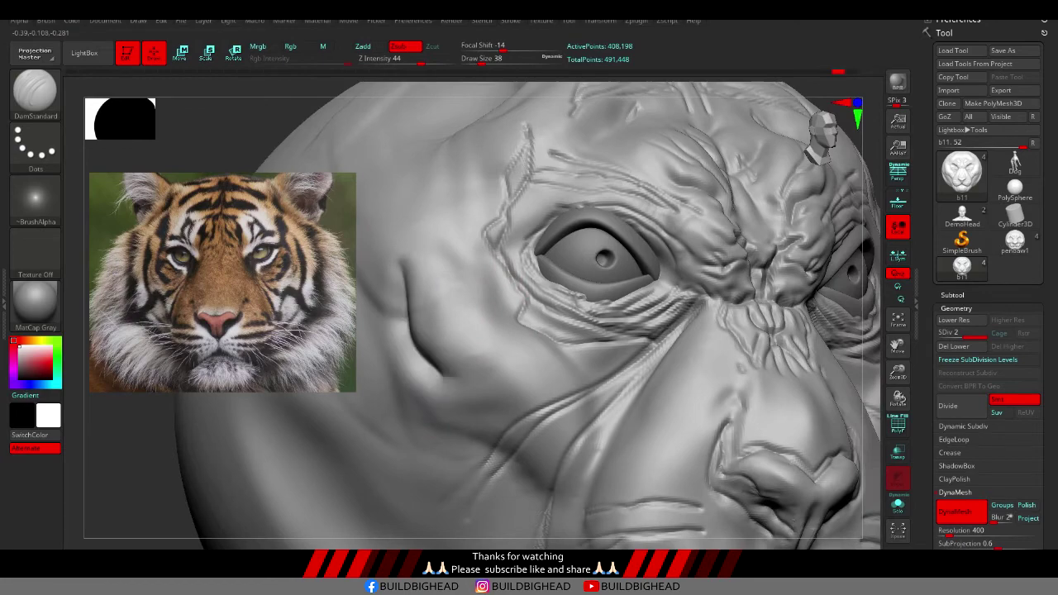
{"action": "mouse_move", "coordinate": [487, 388]}
{"action": "right_mouse_down", "text": "shift"}
{"action": "mouse_move", "coordinate": [579, 347]}
{"action": "mouse_move", "coordinate": [574, 312]}
{"action": "mouse_move", "coordinate": [484, 355]}
{"action": "mouse_move", "coordinate": [472, 331]}
{"action": "mouse_move", "coordinate": [530, 254]}
{"action": "right_mouse_up", "text": "shift"}
{"action": "mouse_move", "coordinate": [450, 289]}
{"action": "left_mouse_down"}
{"action": "mouse_move", "coordinate": [521, 364]}
{"action": "mouse_move", "coordinate": [463, 331]}
{"action": "left_mouse_up"}
{"action": "left_click_drag", "start_coordinate": [454, 229], "coordinate": [467, 256], "text": "shift"}
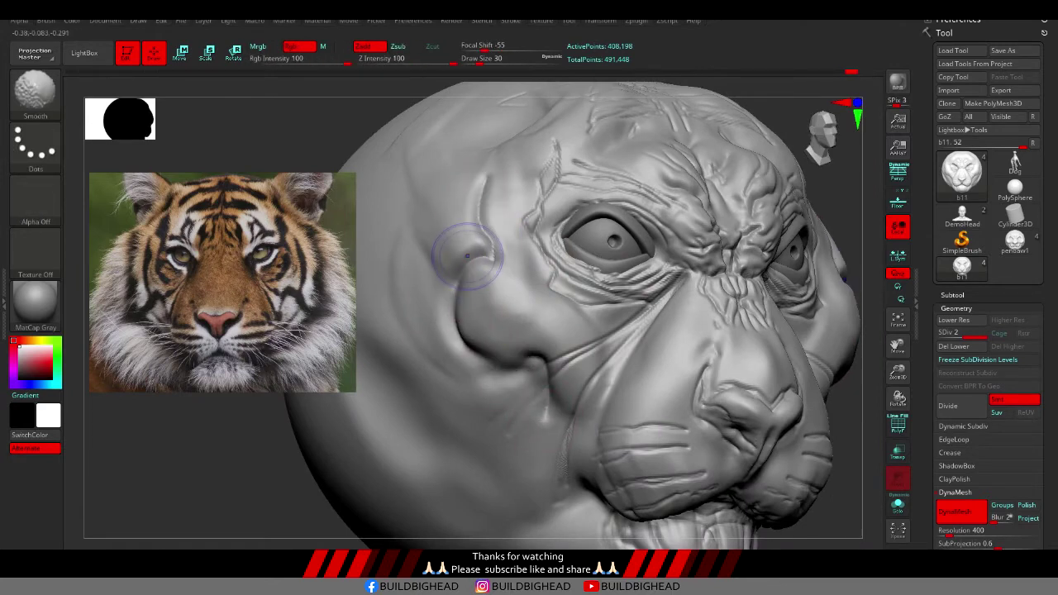
{"action": "mouse_move", "coordinate": [366, 354]}
{"action": "right_mouse_down", "text": "ctrl"}
{"action": "mouse_move", "coordinate": [496, 314]}
{"action": "mouse_move", "coordinate": [529, 248]}
{"action": "mouse_move", "coordinate": [501, 301]}
{"action": "mouse_move", "coordinate": [500, 279]}
{"action": "right_mouse_up", "text": "ctrl"}
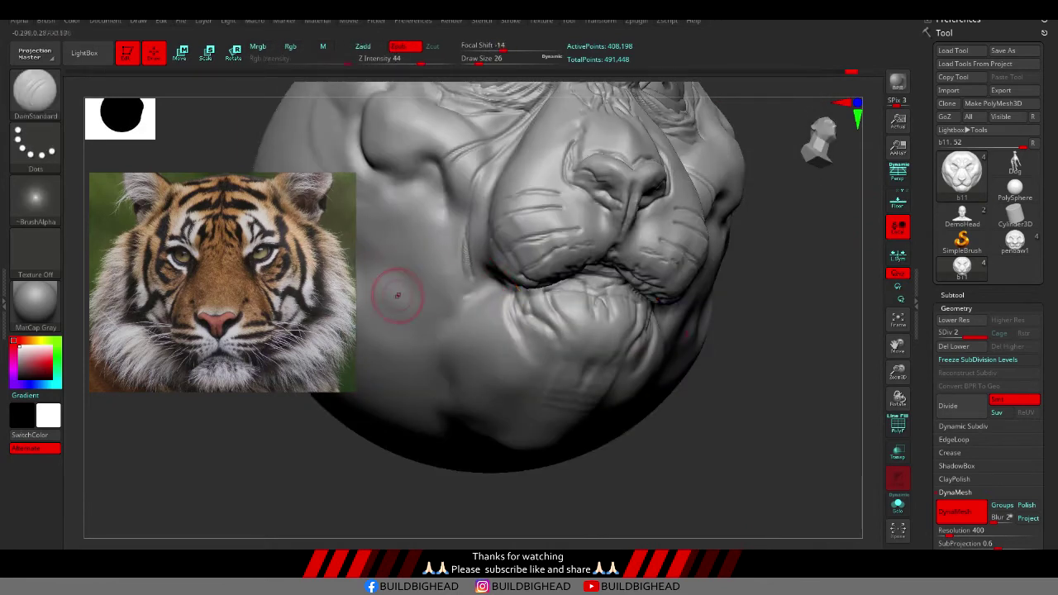
{"action": "left_click_drag", "start_coordinate": [489, 307], "coordinate": [496, 368], "text": "shift"}
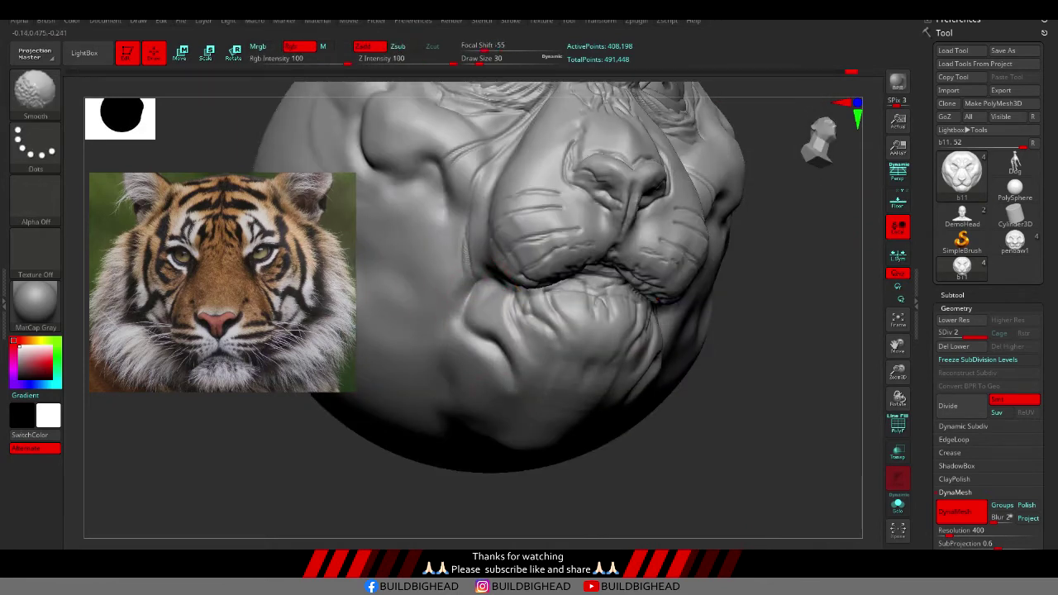
{"action": "mouse_move", "coordinate": [416, 229]}
{"action": "right_mouse_down"}
{"action": "mouse_move", "coordinate": [582, 299]}
{"action": "mouse_move", "coordinate": [851, 199]}
{"action": "mouse_move", "coordinate": [555, 264]}
{"action": "right_mouse_up"}
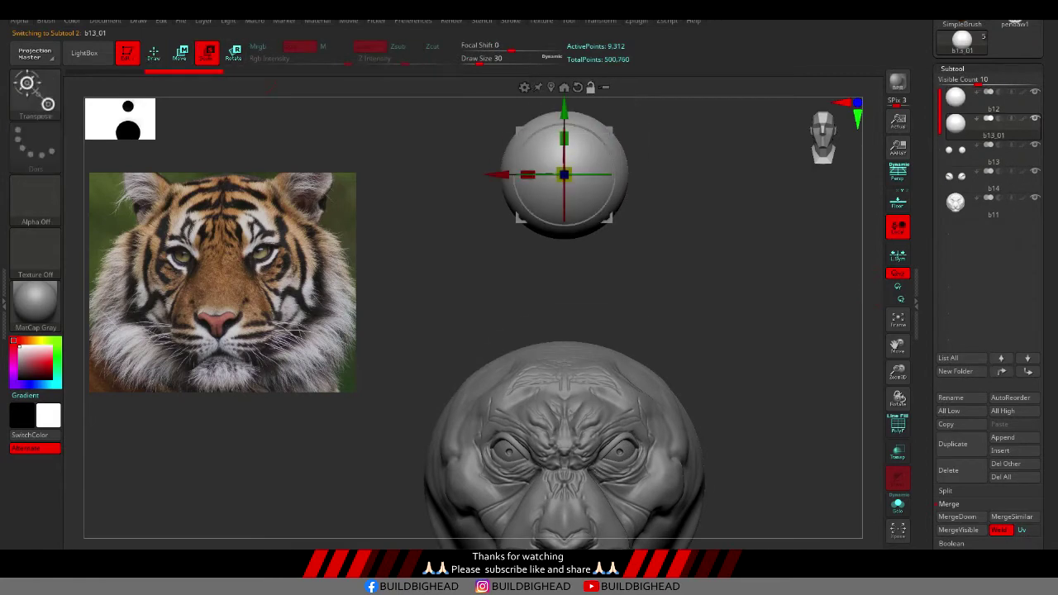
Step: Select the SnakeHook brush and lasso-mask the inner area of the new ear
{"action": "right_click_drag", "start_coordinate": [578, 414], "coordinate": [601, 347]}
{"action": "key", "text": "b"}
{"action": "key", "text": "s"}
{"action": "key", "text": "h"}
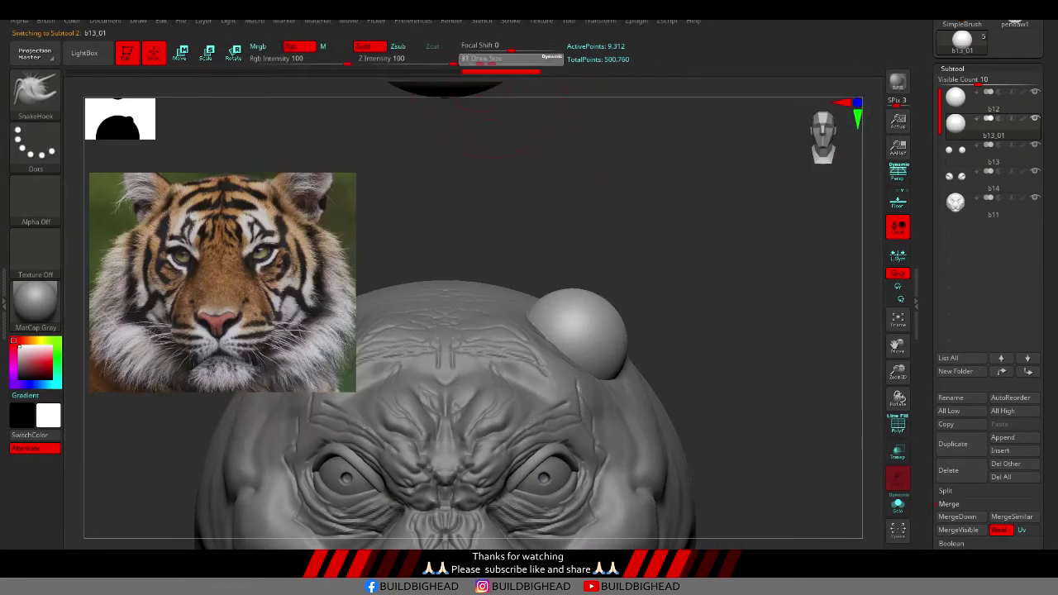
{"action": "right_click_drag", "start_coordinate": [626, 322], "coordinate": [554, 99], "text": "ctrl"}
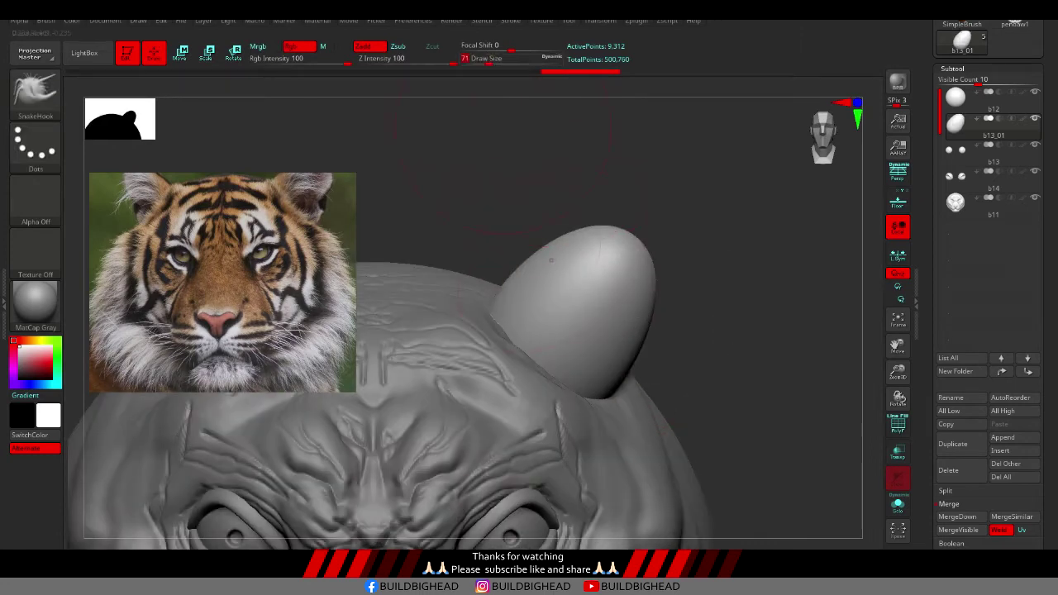
{"action": "right_click_drag", "start_coordinate": [488, 136], "coordinate": [602, 314]}
{"action": "key", "text": "shift"}
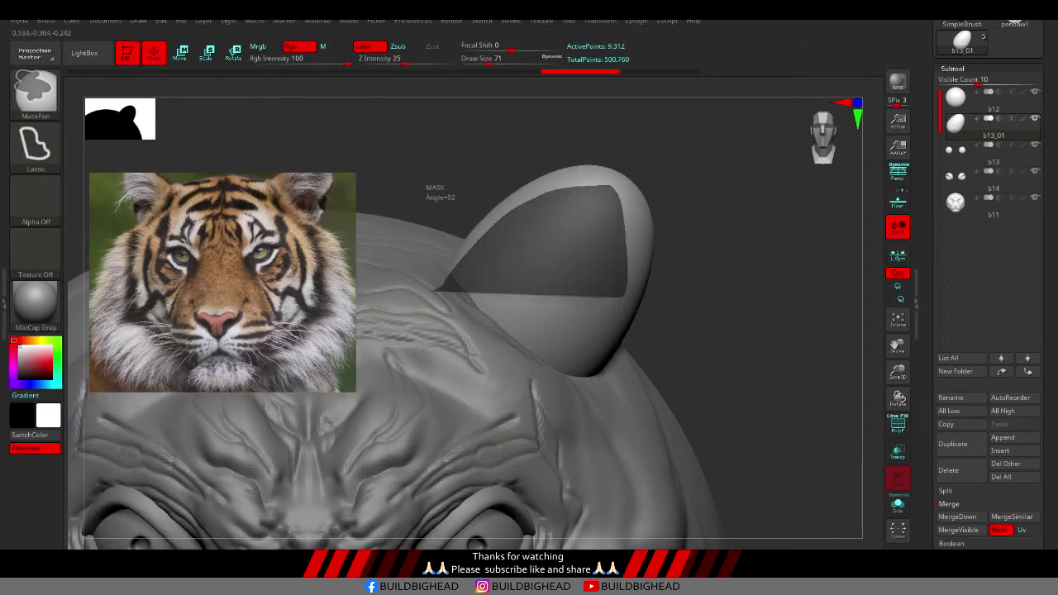
{"action": "left_click_drag", "start_coordinate": [624, 295], "coordinate": [482, 322], "text": "ctrl"}
Step: Reshape the ear, mask off part of it, and smooth its surface
{"action": "mouse_move", "coordinate": [486, 303]}
{"action": "right_mouse_down"}
{"action": "mouse_move", "coordinate": [597, 334]}
{"action": "mouse_move", "coordinate": [559, 201]}
{"action": "mouse_move", "coordinate": [517, 239]}
{"action": "mouse_move", "coordinate": [626, 236]}
{"action": "right_mouse_up"}
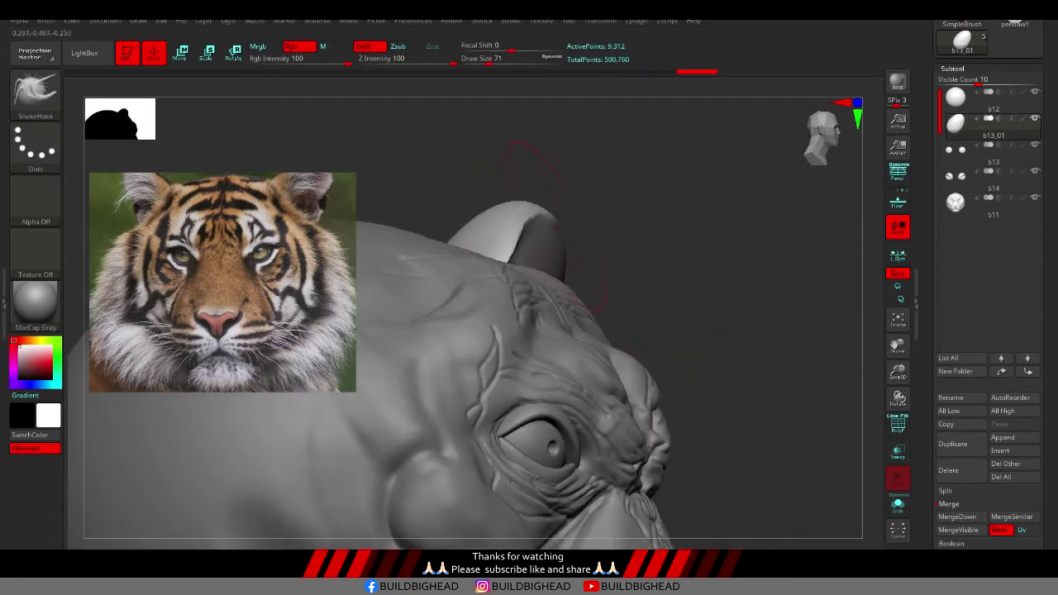
{"action": "mouse_move", "coordinate": [548, 254]}
{"action": "right_mouse_down"}
{"action": "mouse_move", "coordinate": [607, 203]}
{"action": "mouse_move", "coordinate": [570, 183]}
{"action": "mouse_move", "coordinate": [562, 226]}
{"action": "mouse_move", "coordinate": [595, 240]}
{"action": "right_mouse_up"}
{"action": "mouse_move", "coordinate": [491, 349]}
{"action": "right_mouse_down"}
{"action": "mouse_move", "coordinate": [512, 248]}
{"action": "mouse_move", "coordinate": [530, 226]}
{"action": "mouse_move", "coordinate": [692, 154]}
{"action": "mouse_move", "coordinate": [603, 208]}
{"action": "mouse_move", "coordinate": [615, 284]}
{"action": "mouse_move", "coordinate": [583, 247]}
{"action": "right_mouse_up"}
{"action": "key", "text": "w"}
{"action": "mouse_move", "coordinate": [587, 178]}
{"action": "right_mouse_down"}
{"action": "mouse_move", "coordinate": [628, 248]}
{"action": "mouse_move", "coordinate": [562, 116]}
{"action": "right_mouse_up"}
{"action": "key", "text": "q"}
{"action": "left_click_drag", "start_coordinate": [625, 267], "coordinate": [616, 330]}
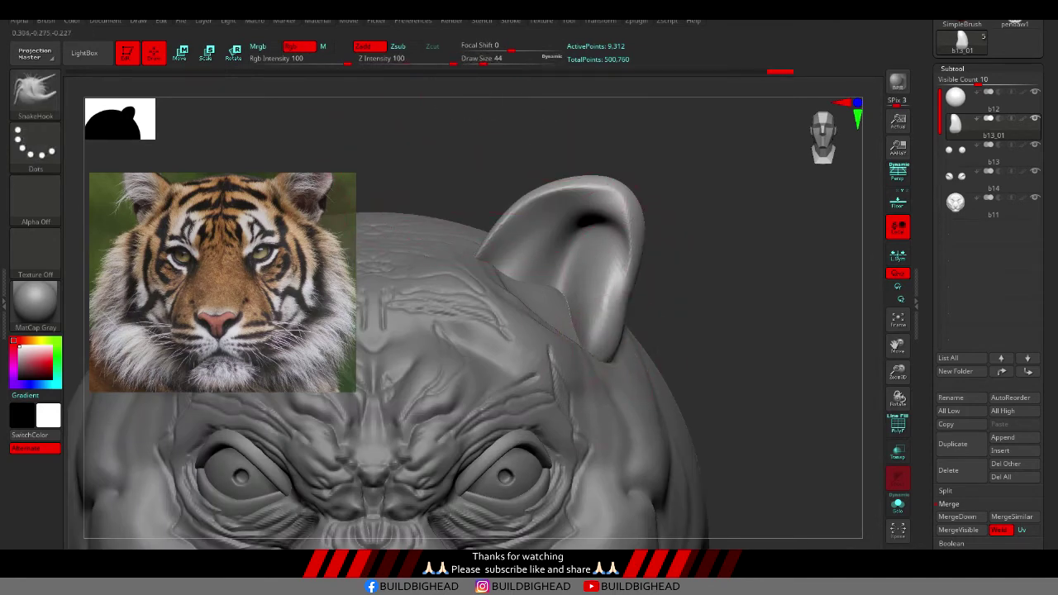
{"action": "left_click_drag", "start_coordinate": [594, 244], "coordinate": [606, 282], "text": "ctrl"}
{"action": "right_click_drag", "start_coordinate": [606, 282], "coordinate": [595, 215]}
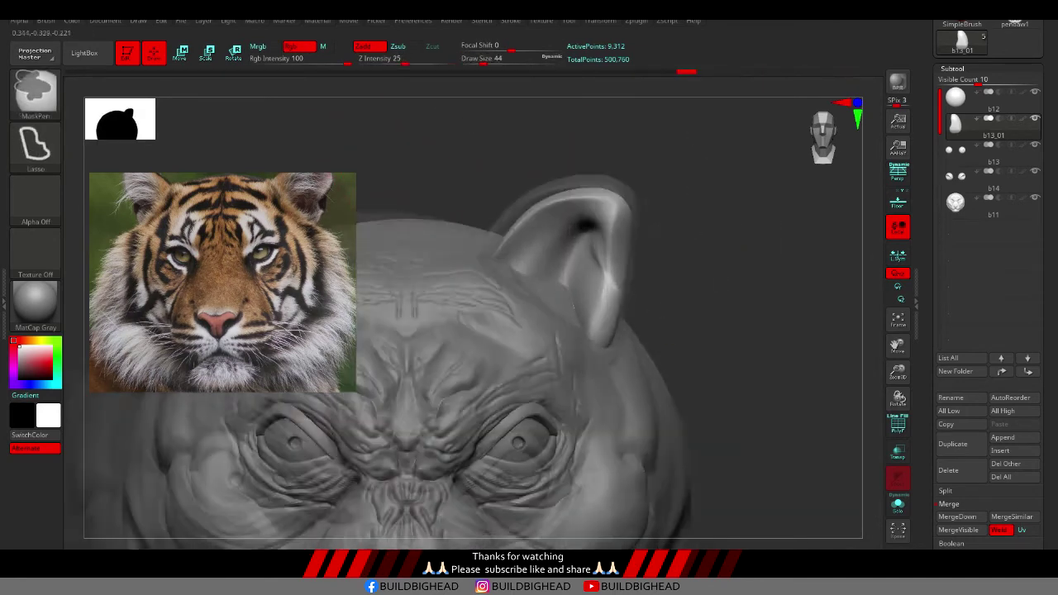
{"action": "left_click_drag", "start_coordinate": [628, 240], "coordinate": [603, 172], "text": "shift"}
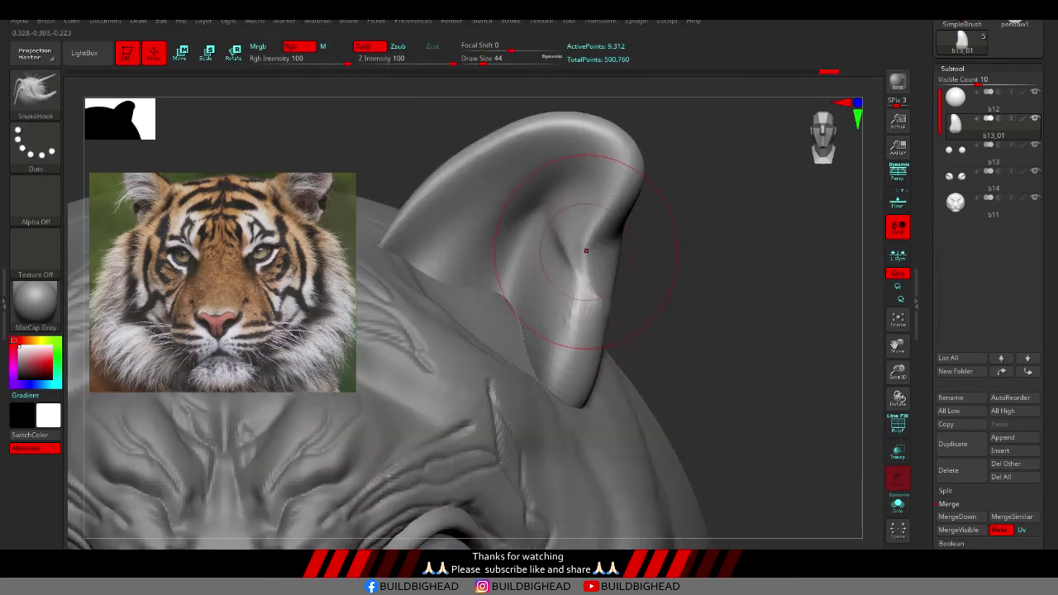
Step: Carve diagonal grooves inside the ear with DamStandard and soften them
{"action": "key", "text": "b"}
{"action": "left_click", "coordinate": [738, 178]}
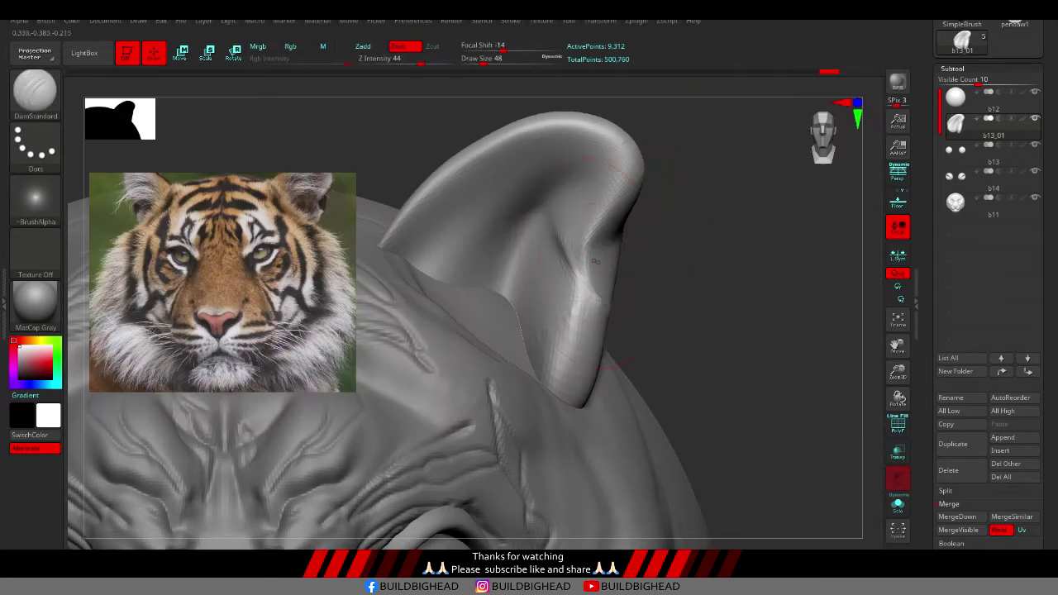
{"action": "left_click_drag", "start_coordinate": [595, 149], "coordinate": [409, 264]}
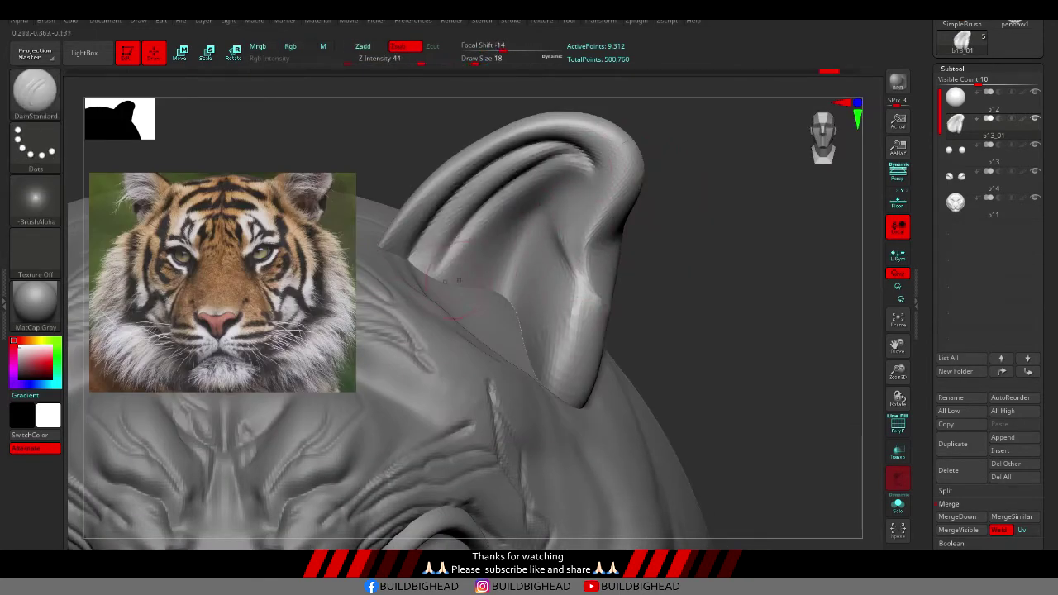
{"action": "left_click_drag", "start_coordinate": [529, 178], "coordinate": [438, 281]}
{"action": "mouse_move", "coordinate": [586, 157]}
{"action": "left_mouse_down"}
{"action": "mouse_move", "coordinate": [541, 222]}
{"action": "mouse_move", "coordinate": [570, 298]}
{"action": "mouse_move", "coordinate": [562, 388]}
{"action": "left_mouse_up"}
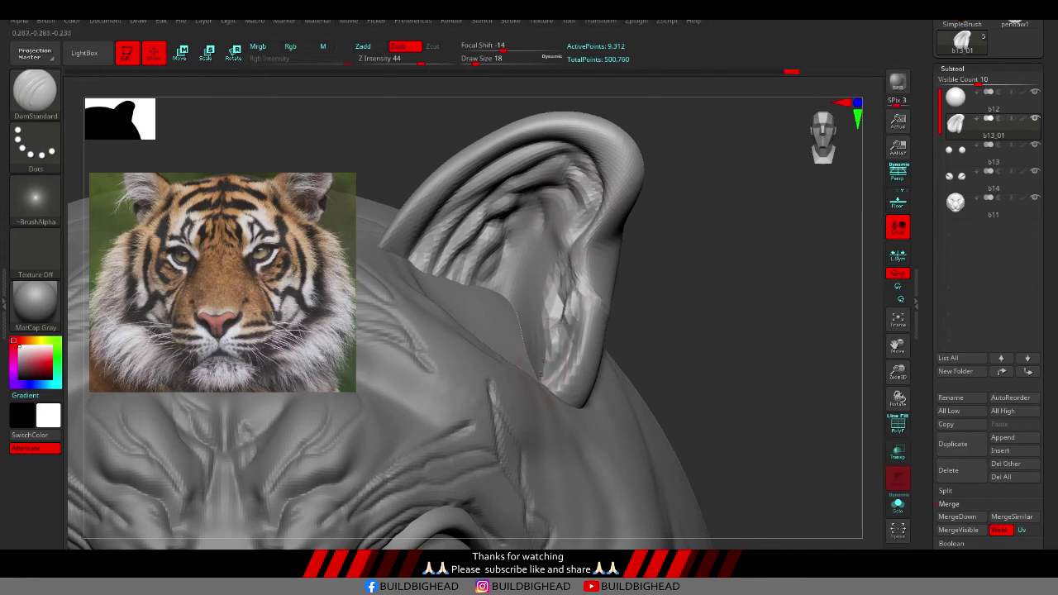
{"action": "left_click_drag", "start_coordinate": [475, 235], "coordinate": [426, 281], "text": "shift"}
{"action": "left_click_drag", "start_coordinate": [591, 149], "coordinate": [409, 257], "text": "shift"}
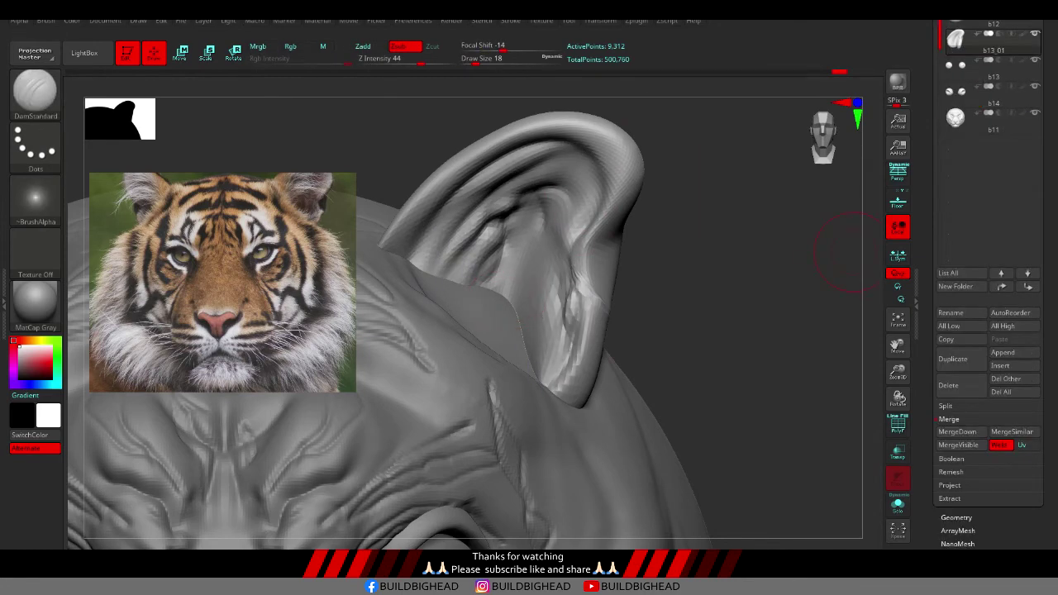
Step: Subdivide the ear with Geometry > Divide and refine the upper ear grooves with a smaller brush
{"action": "left_click", "coordinate": [957, 385]}
{"action": "left_click", "coordinate": [948, 120]}
{"action": "key", "text": "["}
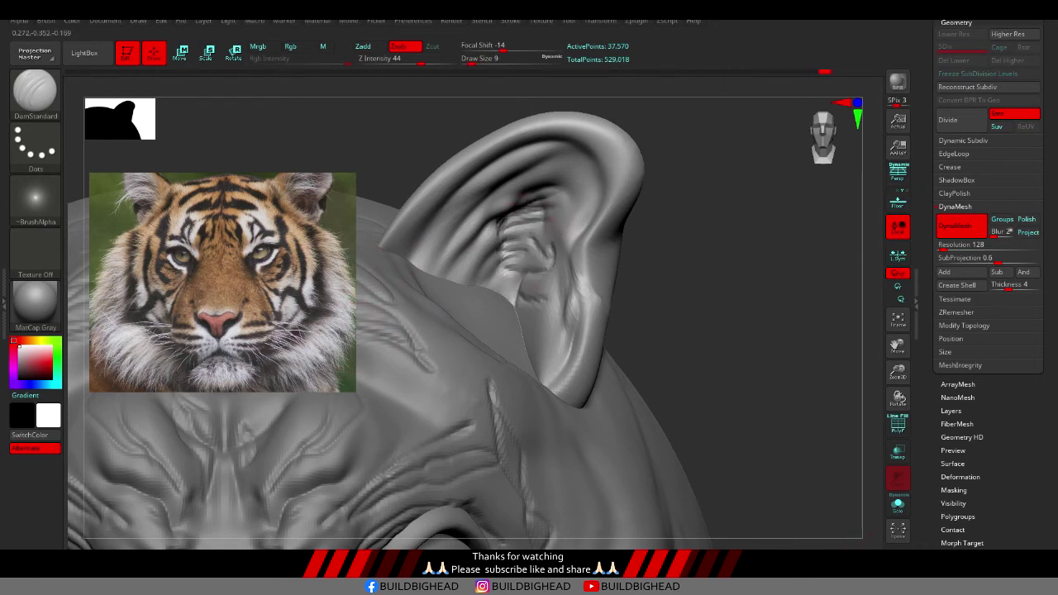
{"action": "mouse_move", "coordinate": [583, 207]}
{"action": "left_mouse_down"}
{"action": "mouse_move", "coordinate": [529, 153]}
{"action": "mouse_move", "coordinate": [546, 144]}
{"action": "mouse_move", "coordinate": [506, 129]}
{"action": "left_mouse_up"}
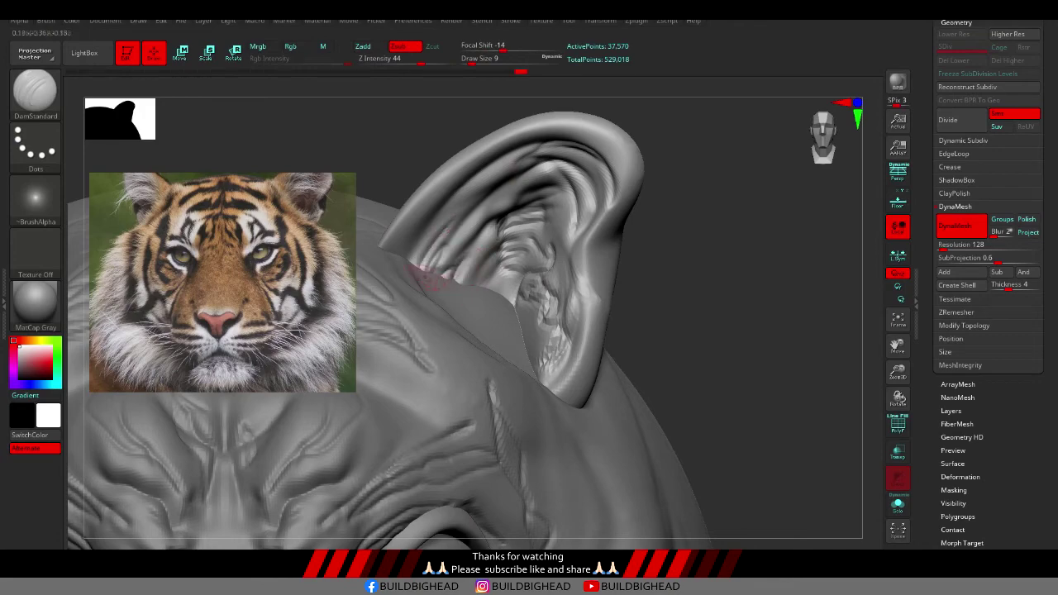
{"action": "key", "text": "f"}
{"action": "right_click_drag", "start_coordinate": [488, 165], "coordinate": [449, 86], "text": "ctrl"}
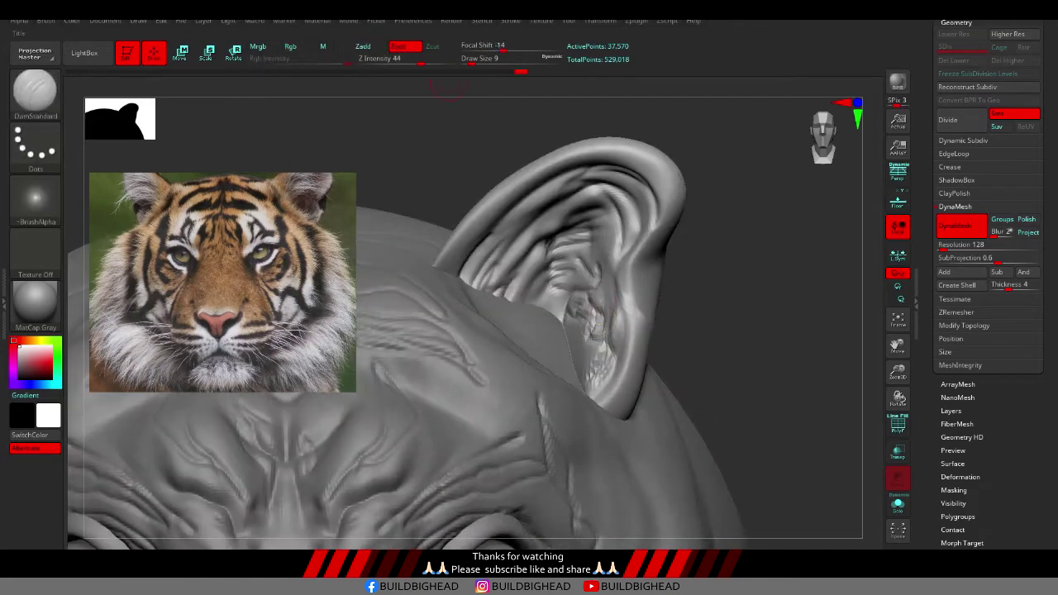
Step: Select the two-ear subtool b13_02, place the Transpose gizmo on the left ear, then return to head subtool b11
{"action": "key", "text": "f"}
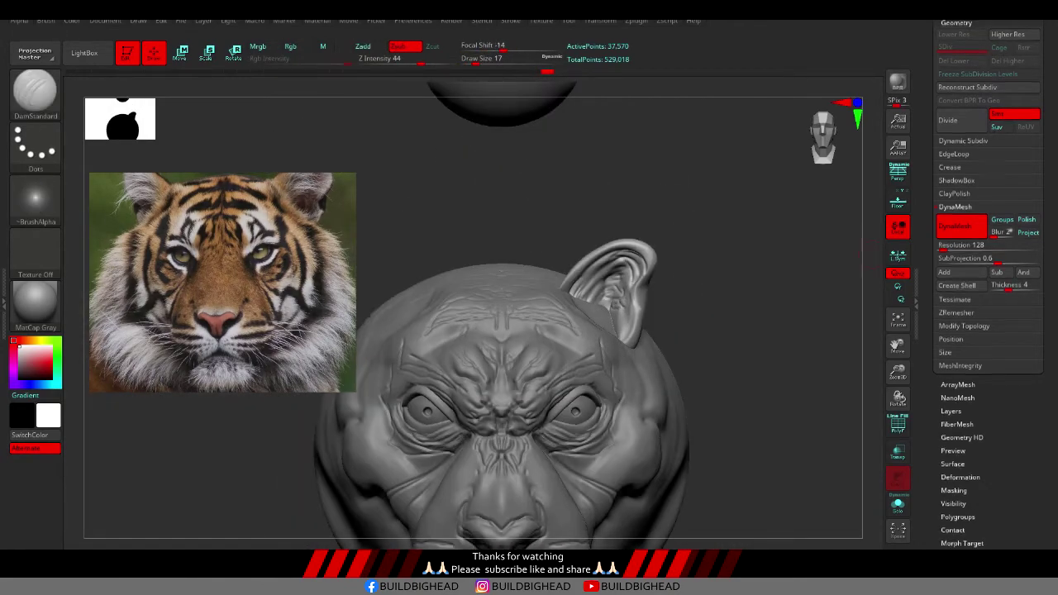
{"action": "scroll", "coordinate": [988, 289], "scroll_direction": "up", "scroll_amount": 3}
{"action": "scroll", "coordinate": [988, 289], "scroll_direction": "down", "scroll_amount": 3}
{"action": "scroll", "coordinate": [988, 290], "scroll_direction": "down", "scroll_amount": 3}
{"action": "scroll", "coordinate": [988, 289], "scroll_direction": "down", "scroll_amount": 3}
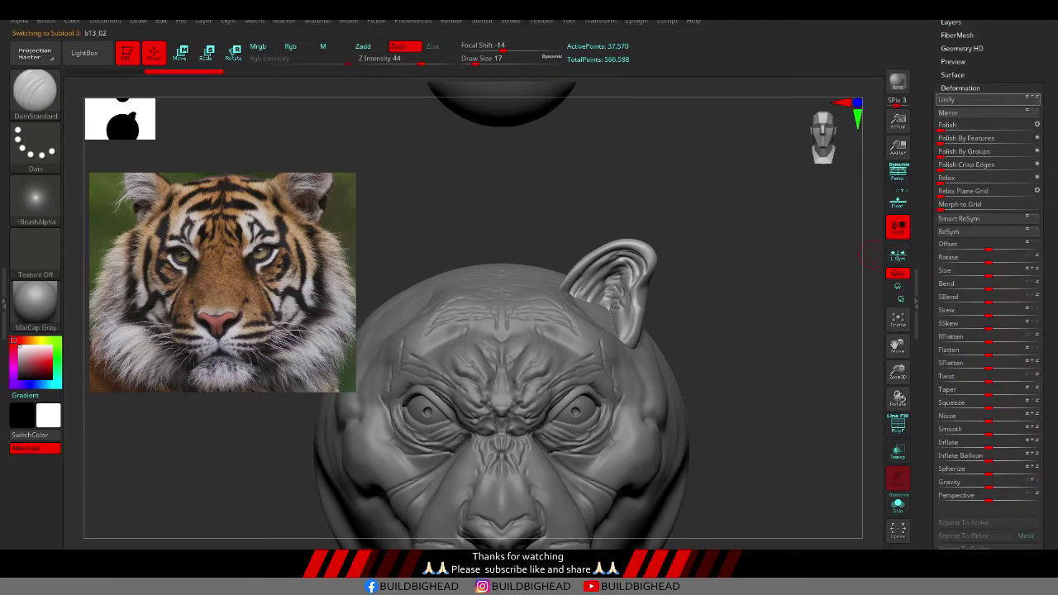
{"action": "key", "text": "alt+Down"}
{"action": "key", "text": "w"}
{"action": "left_click", "coordinate": [436, 192]}
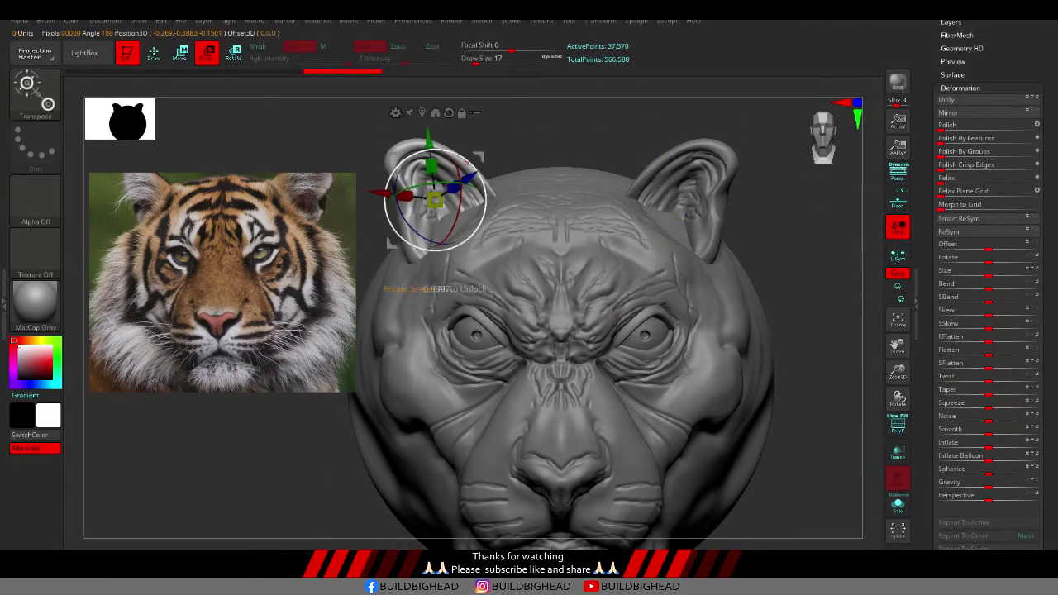
{"action": "left_click_drag", "start_coordinate": [403, 207], "coordinate": [463, 248]}
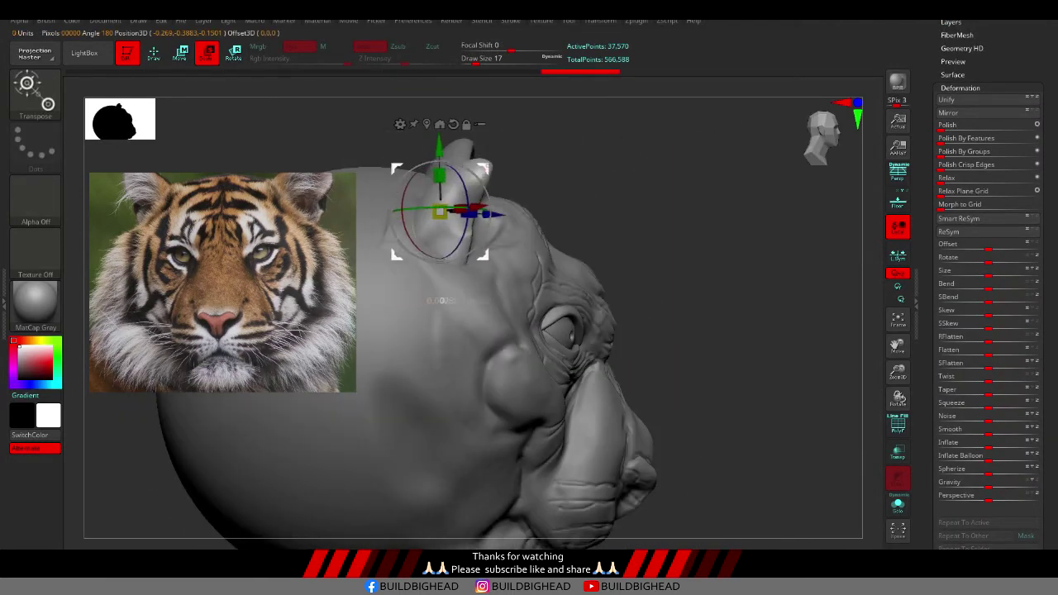
{"action": "key", "text": "ctrl+z"}
{"action": "key", "text": "q"}
{"action": "key", "text": "alt+Up"}
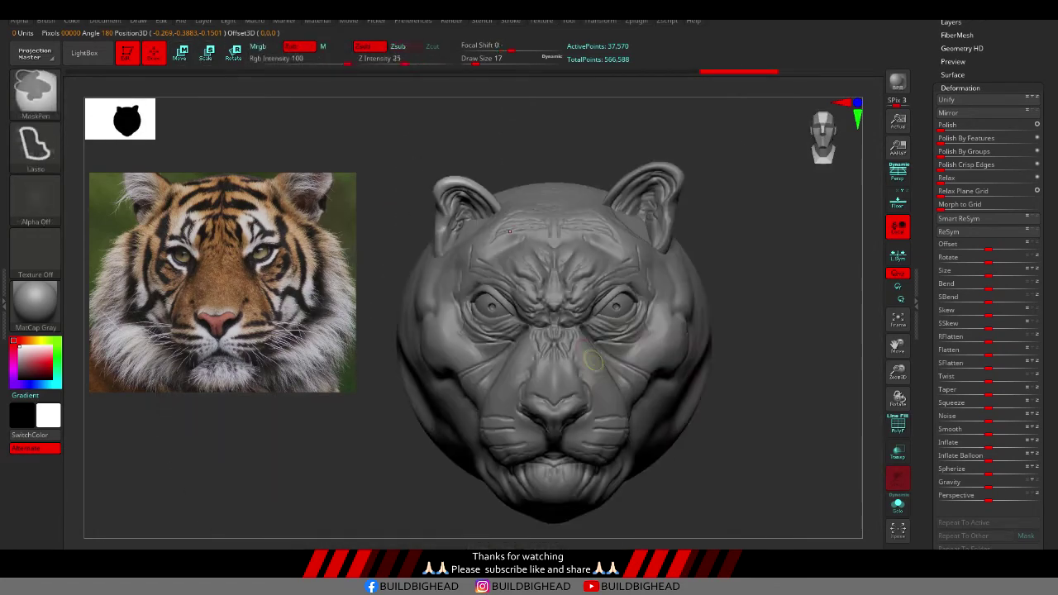
Step: Select SnakeHook and pull a pointed fur spike out from the cheek beside the ear
{"action": "key", "text": "f"}
{"action": "key", "text": "b"}
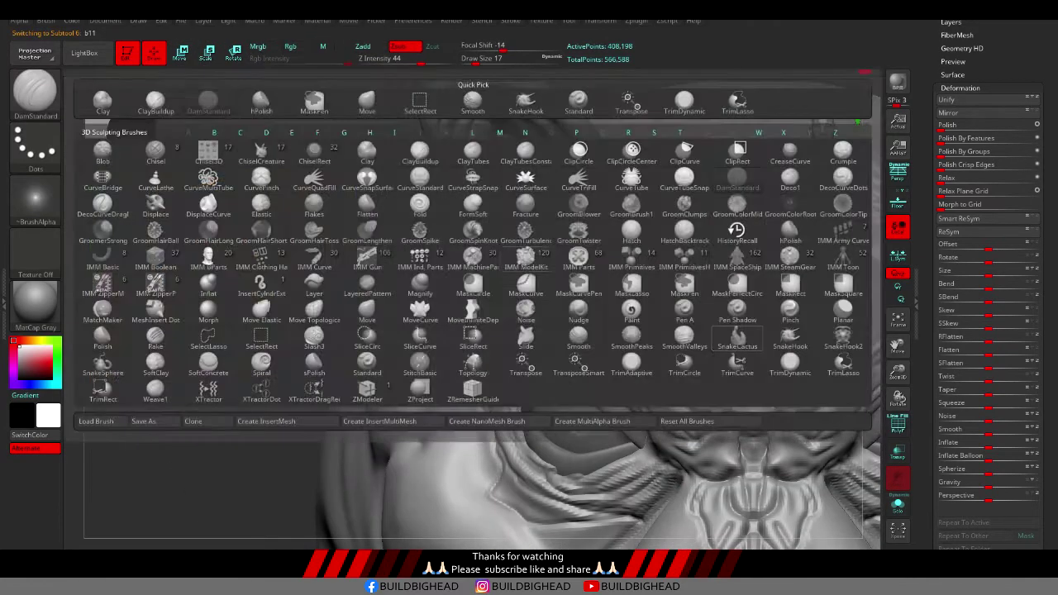
{"action": "key", "text": "s"}
{"action": "key", "text": "h"}
{"action": "right_click_drag", "start_coordinate": [552, 213], "coordinate": [597, 287]}
{"action": "left_click_drag", "start_coordinate": [569, 216], "coordinate": [546, 205]}
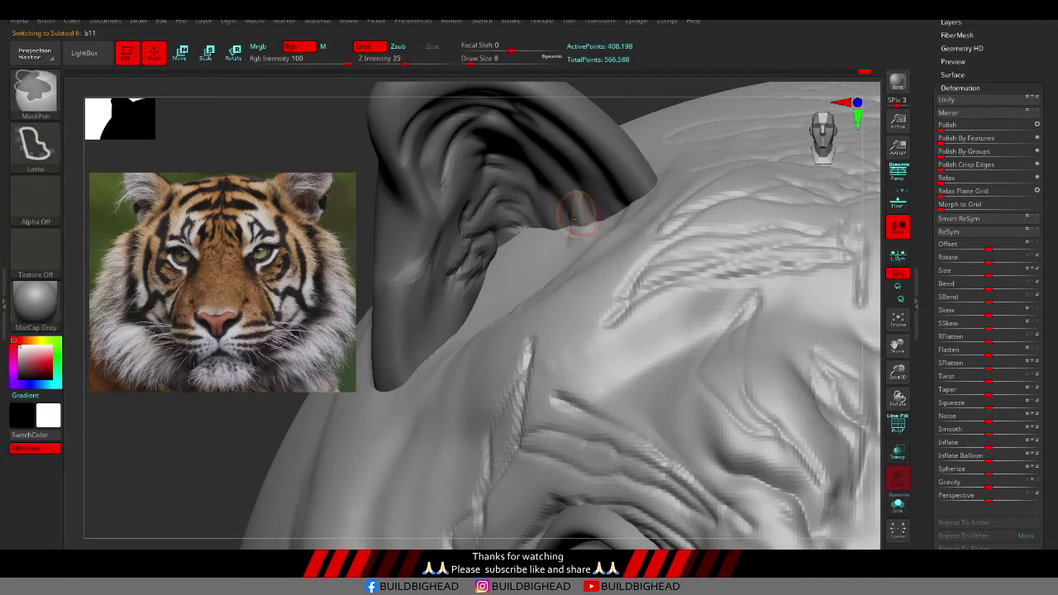
{"action": "key", "text": "f"}
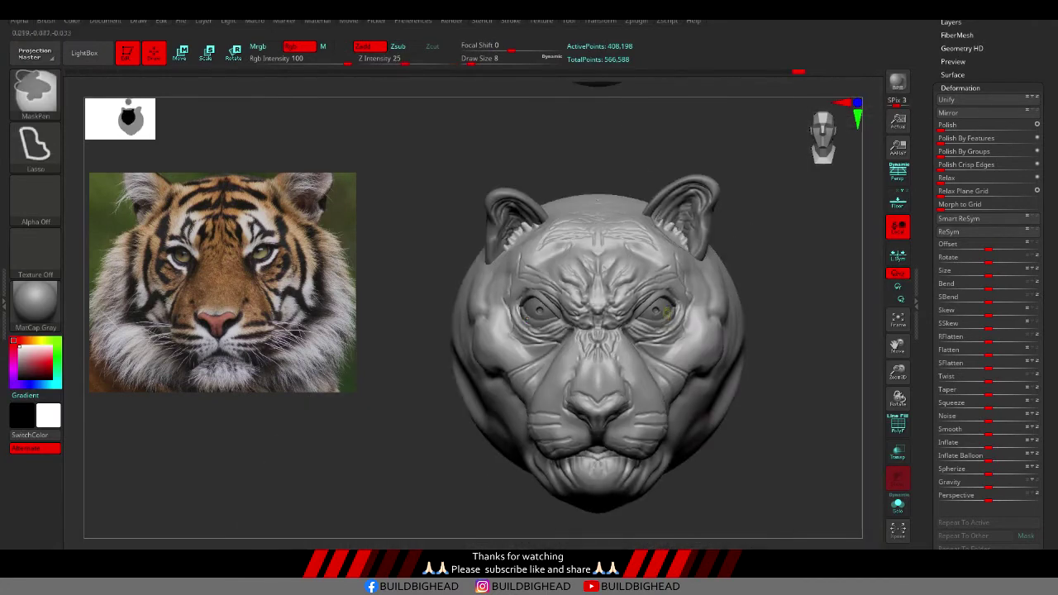
{"action": "right_click_drag", "start_coordinate": [512, 248], "coordinate": [583, 267], "text": "ctrl"}
{"action": "scroll", "coordinate": [984, 248], "scroll_direction": "up", "scroll_amount": 5}
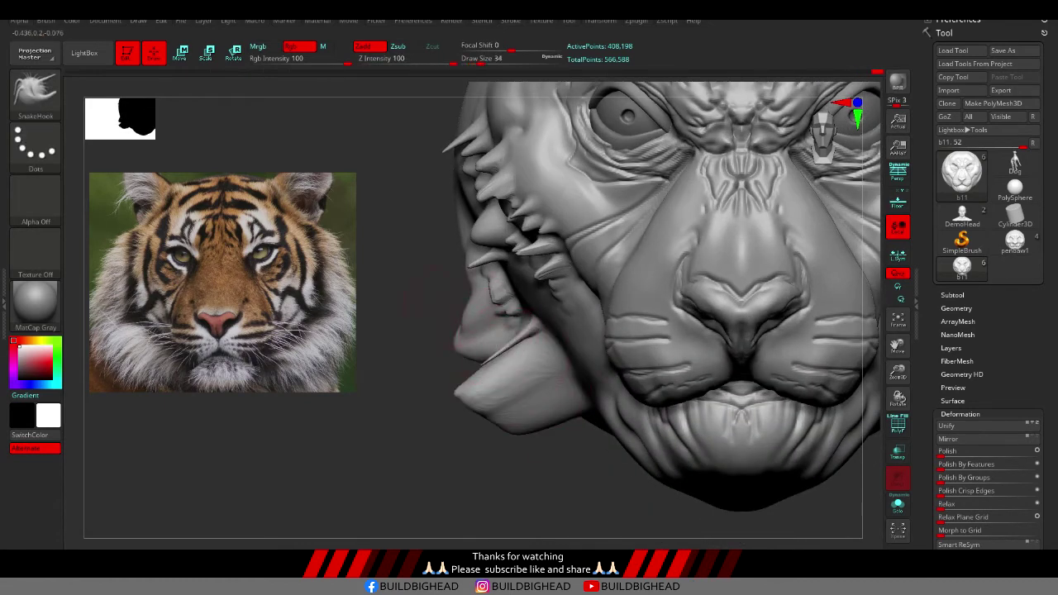
Step: Pull the lower cheek tuft outward, smooth away its spiky bits, and sculpt a raised fur fold on both cheeks
{"action": "left_click_drag", "start_coordinate": [470, 316], "coordinate": [433, 211]}
{"action": "mouse_move", "coordinate": [368, 397]}
{"action": "left_mouse_down"}
{"action": "mouse_move", "coordinate": [430, 186]}
{"action": "mouse_move", "coordinate": [515, 376]}
{"action": "left_mouse_up"}
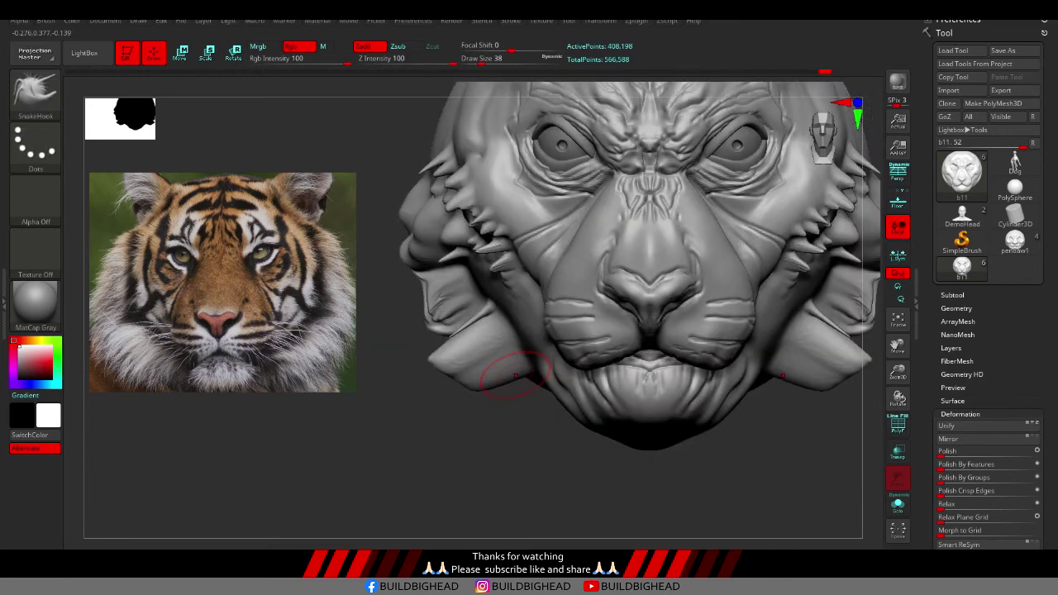
{"action": "left_click_drag", "start_coordinate": [428, 359], "coordinate": [443, 352], "text": "shift"}
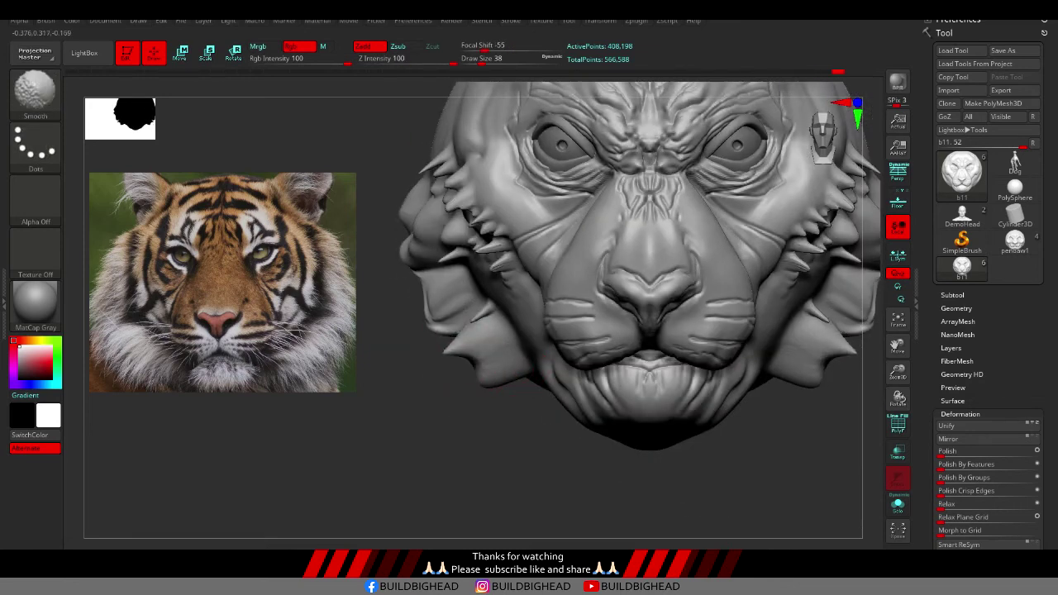
{"action": "left_click_drag", "start_coordinate": [487, 349], "coordinate": [495, 327]}
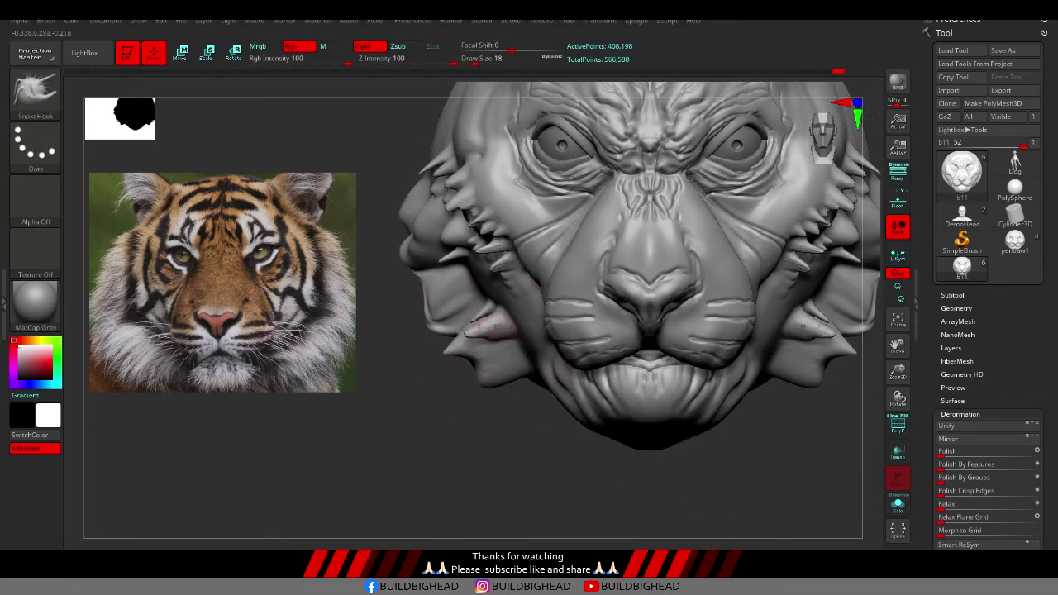
{"action": "right_click_drag", "start_coordinate": [504, 350], "coordinate": [514, 354]}
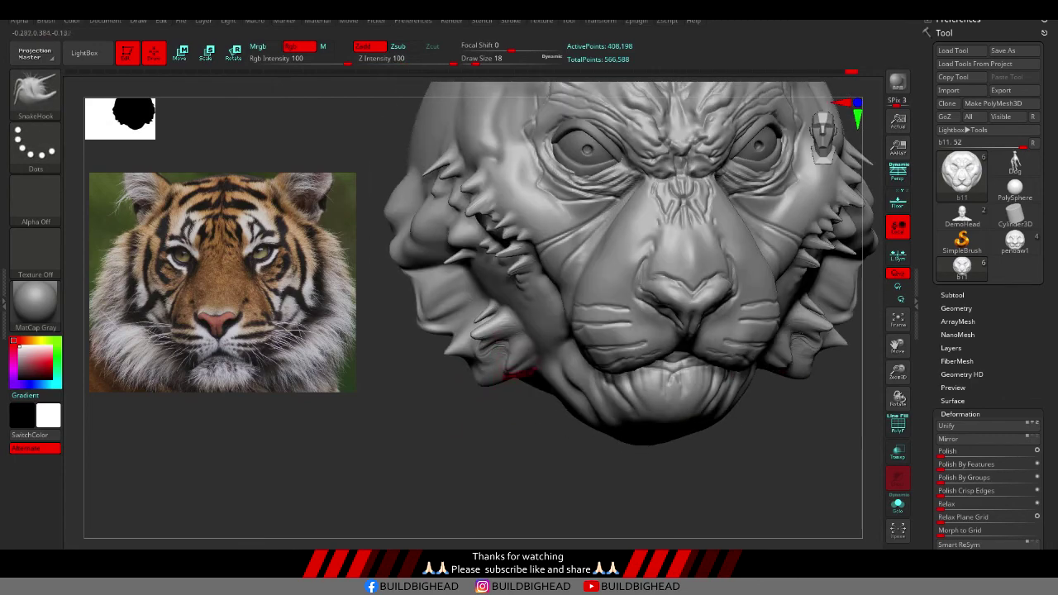
{"action": "right_click_drag", "start_coordinate": [454, 274], "coordinate": [530, 259], "text": "shift"}
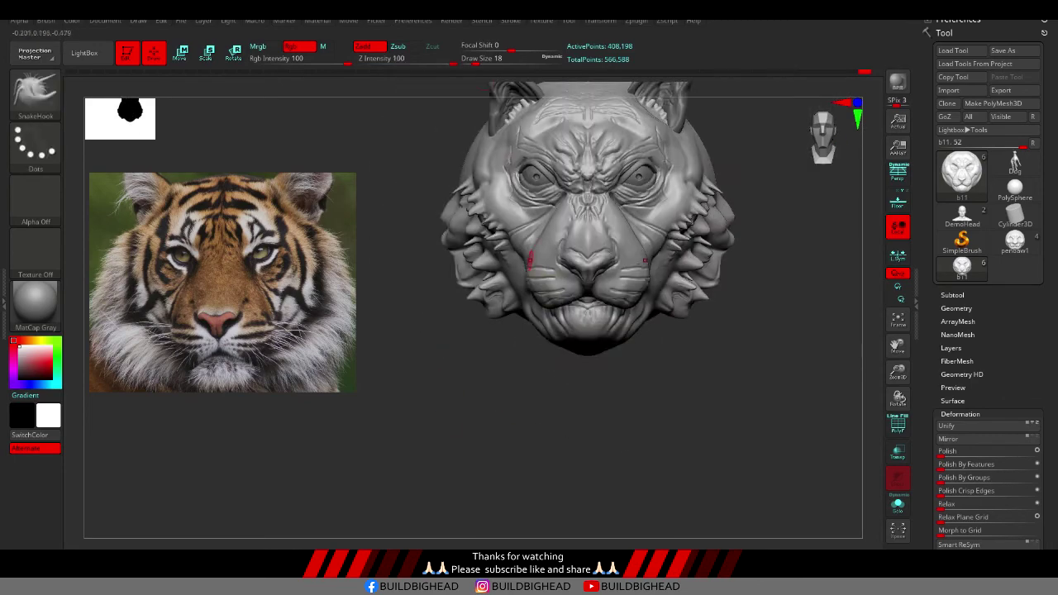
{"action": "mouse_move", "coordinate": [494, 99]}
{"action": "right_mouse_down", "text": "alt"}
{"action": "mouse_move", "coordinate": [519, 366]}
{"action": "mouse_move", "coordinate": [451, 248]}
{"action": "right_mouse_up", "text": "alt"}
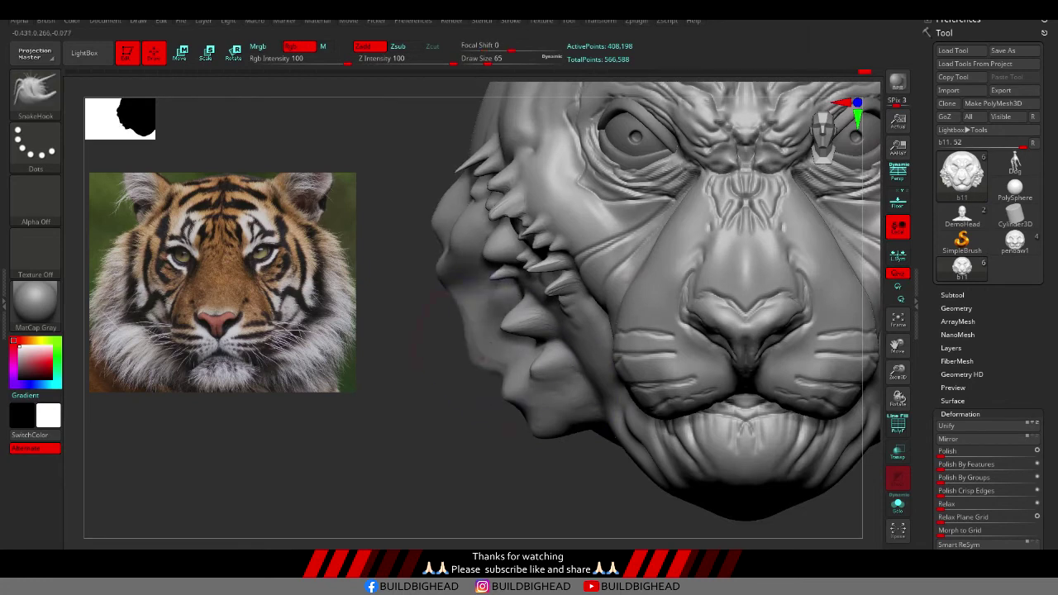